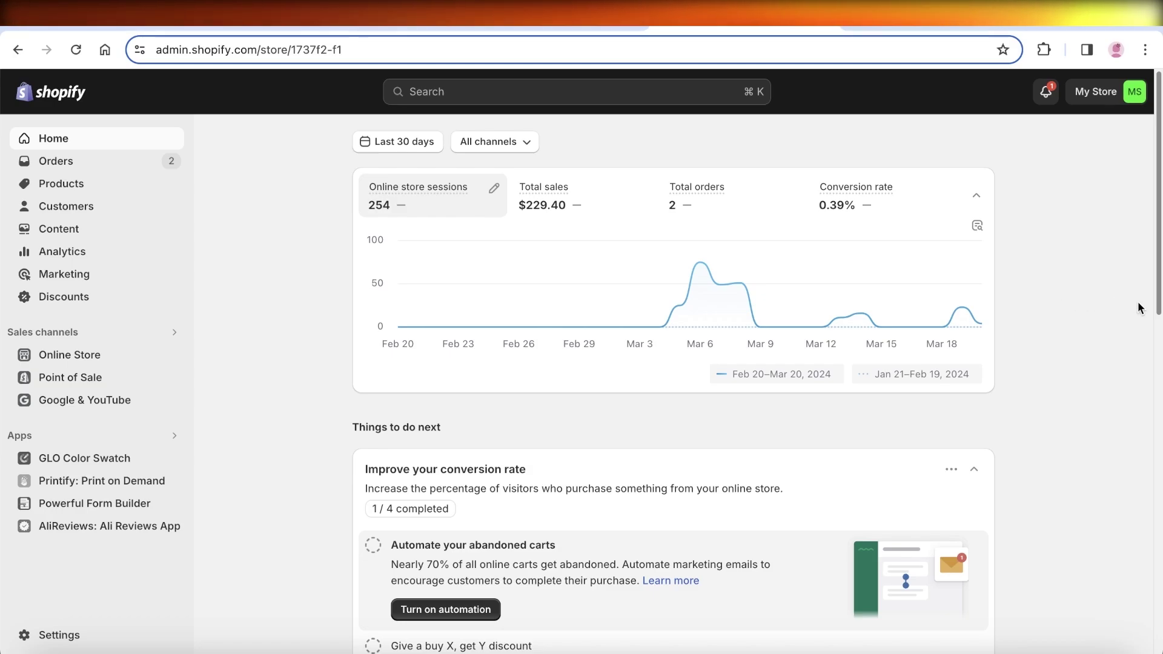
Look over the DSers home page, the Shopify storefront preview, and DSers' import list and products
click(900, 28)
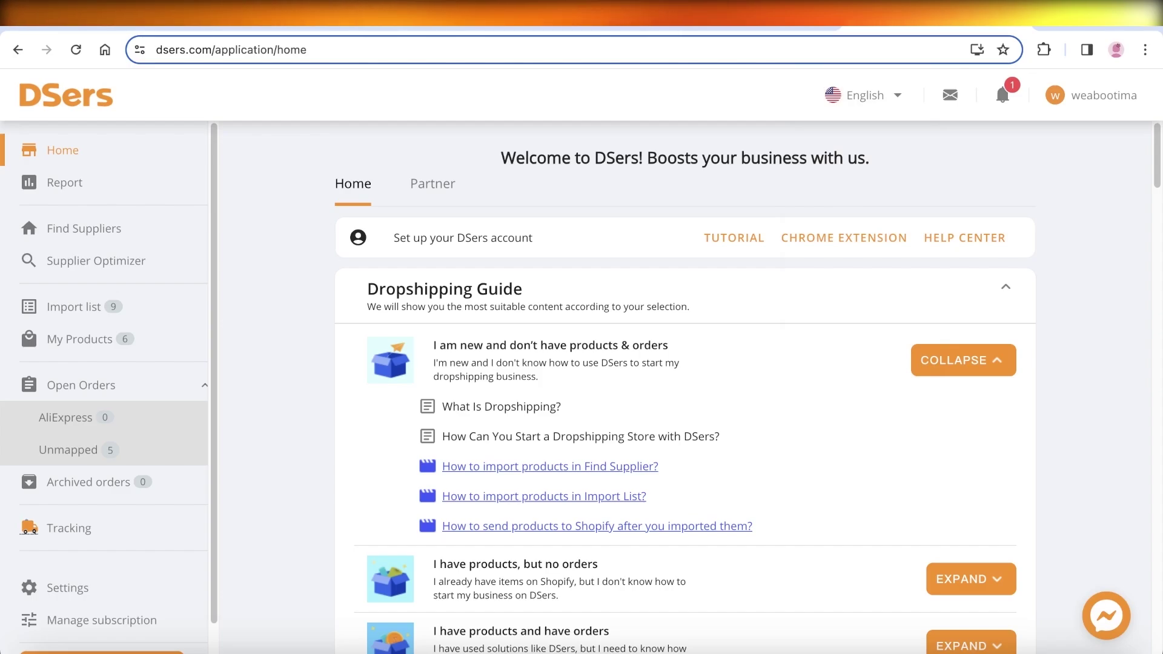
key(ctrl+Tab)
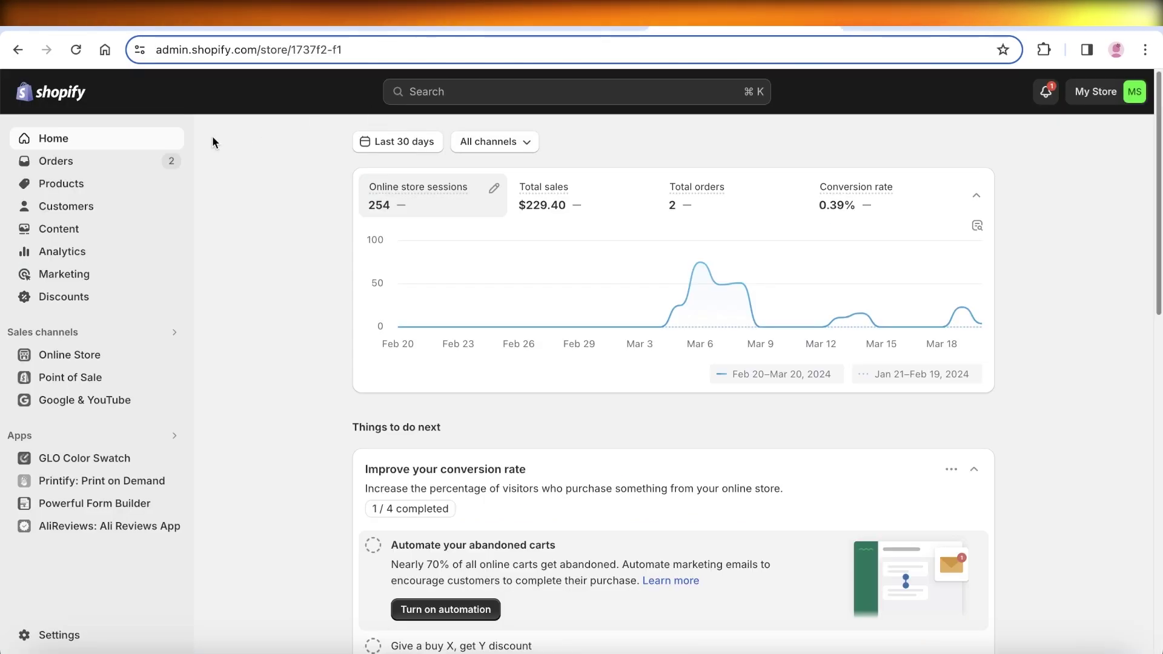
mouse_move(173, 357)
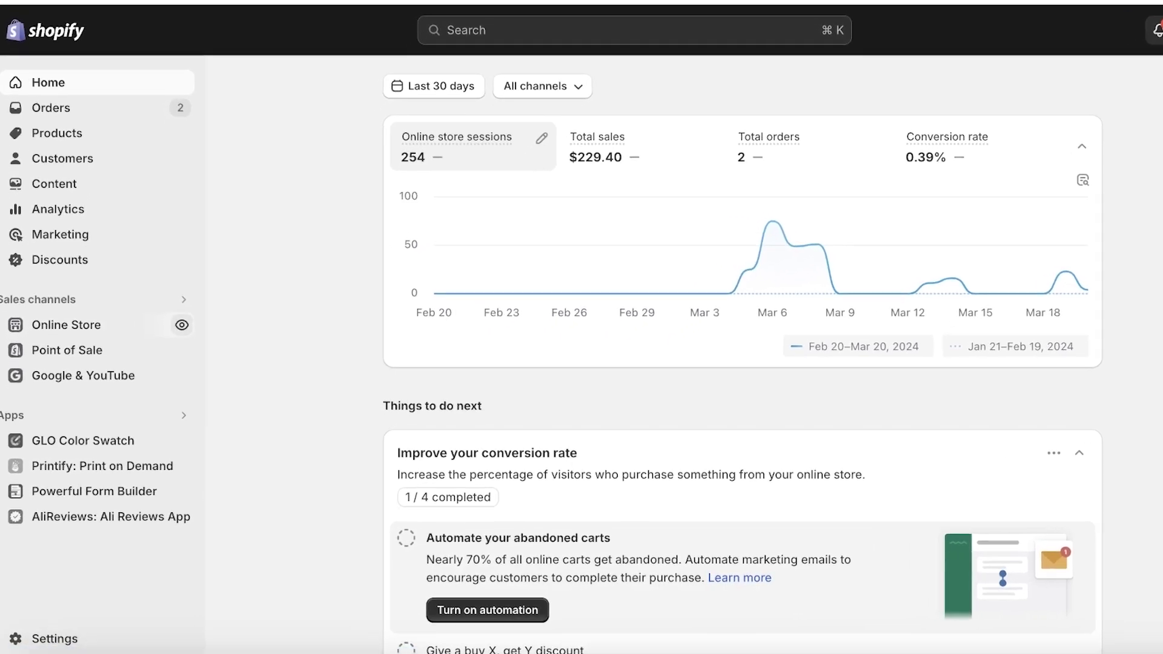
click(173, 356)
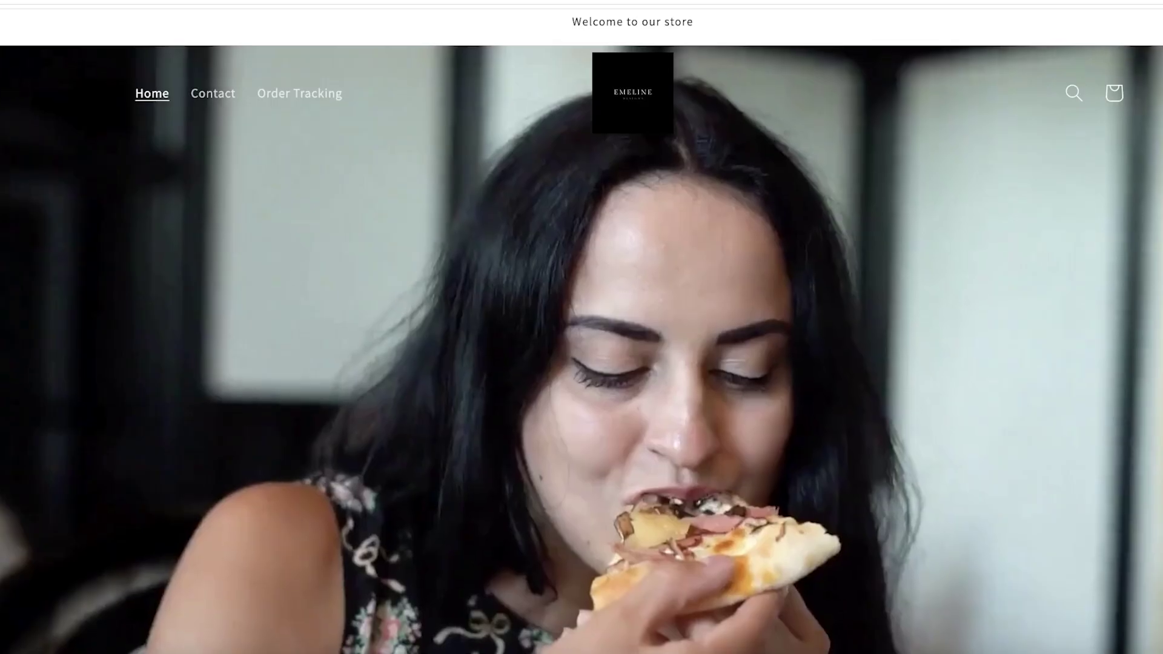
scroll(410, 159, down, 20)
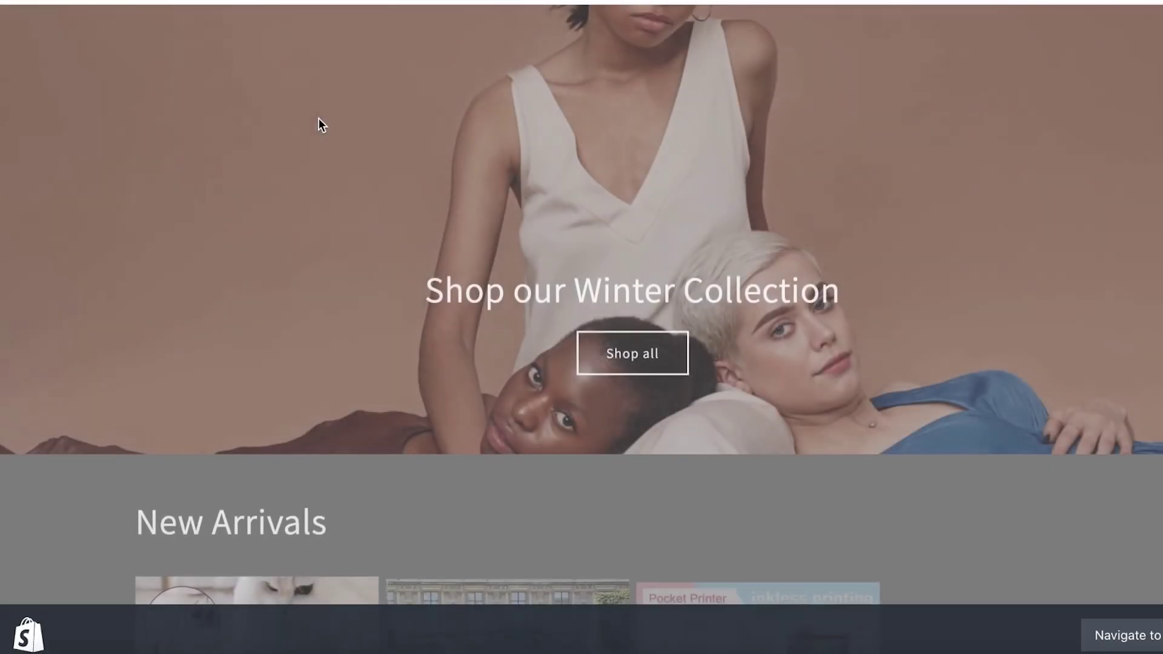
scroll(307, 121, up, 20)
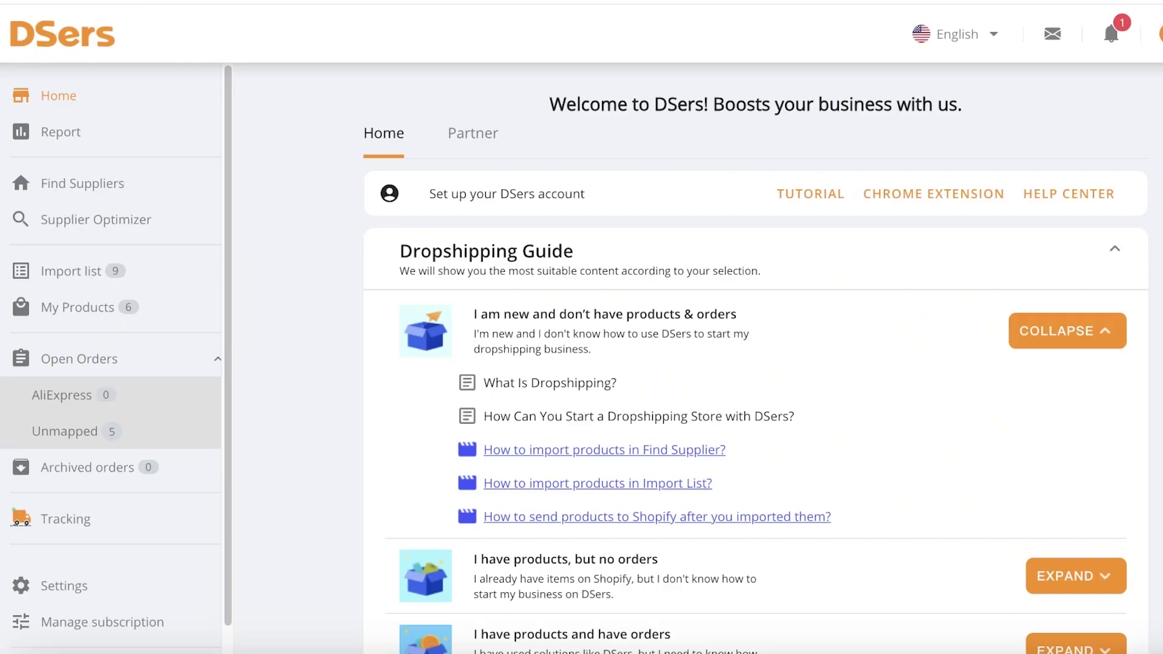
click(57, 285)
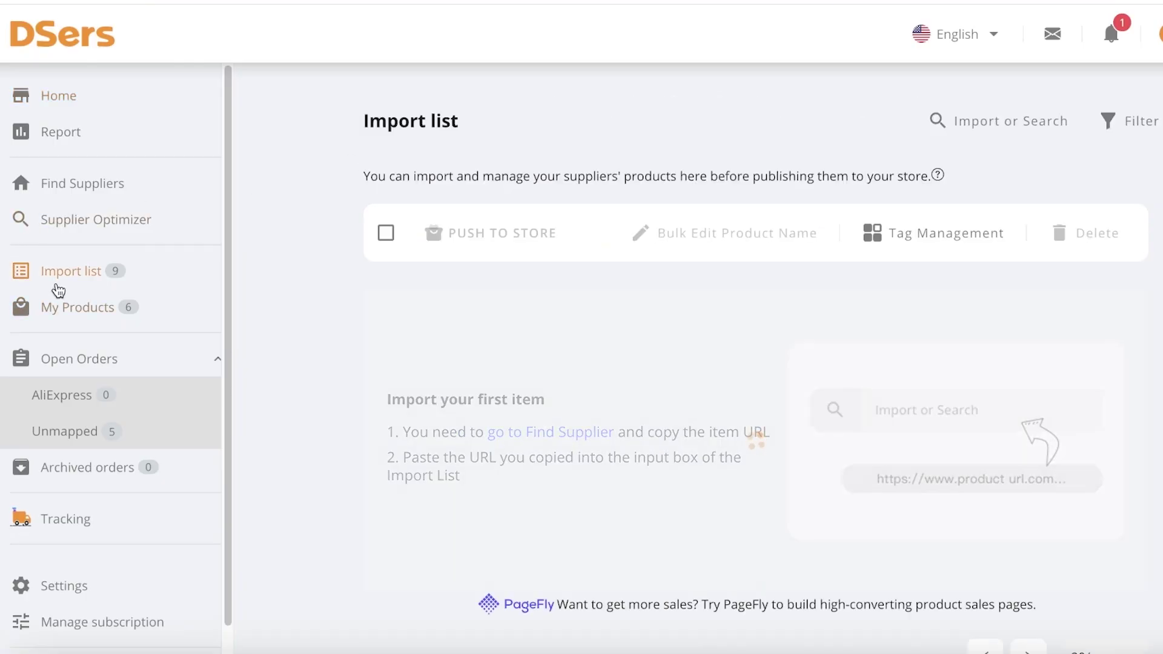
click(65, 307)
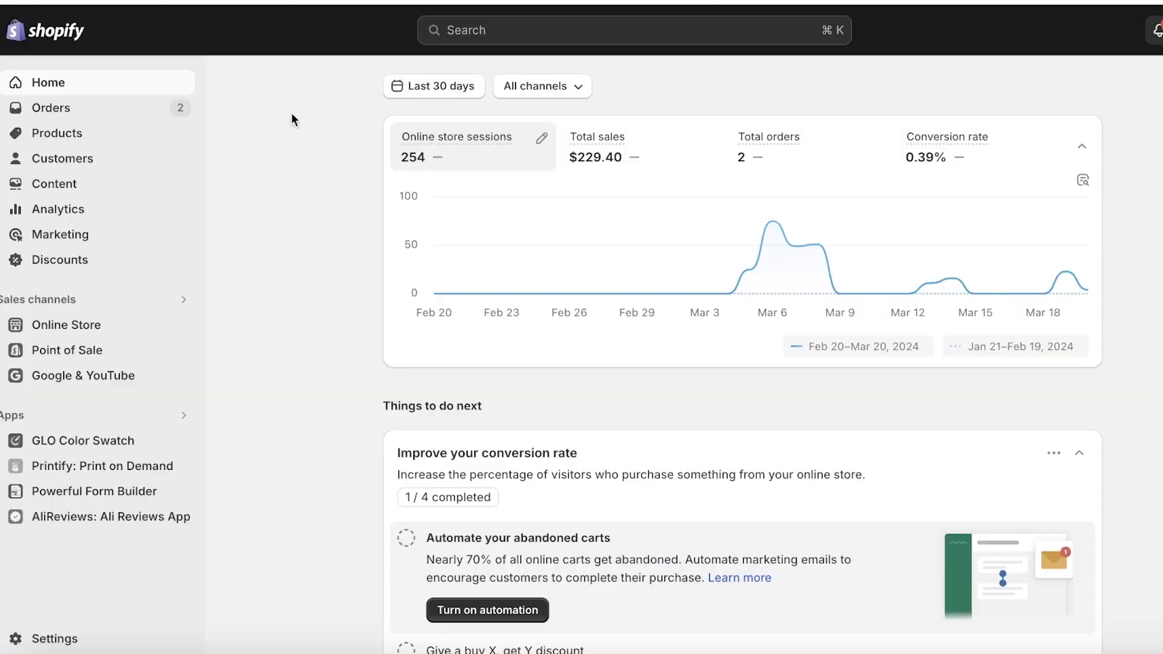
From Shopify's Orders list, preview #1003's customer details and open order #1003
click(124, 109)
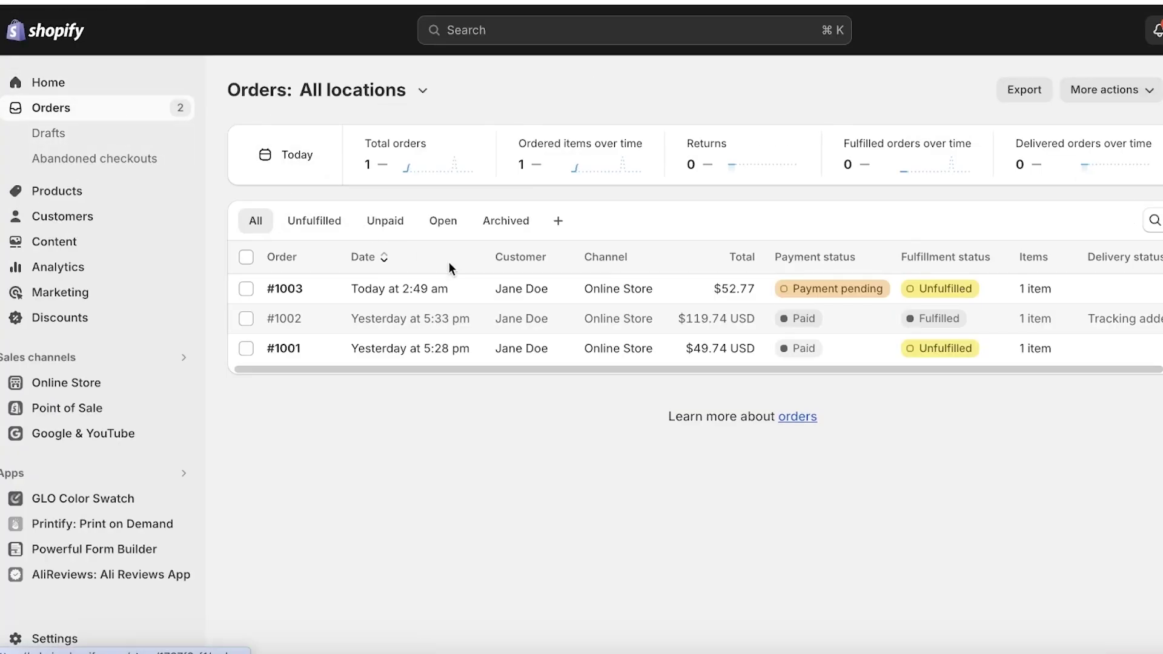
click(567, 288)
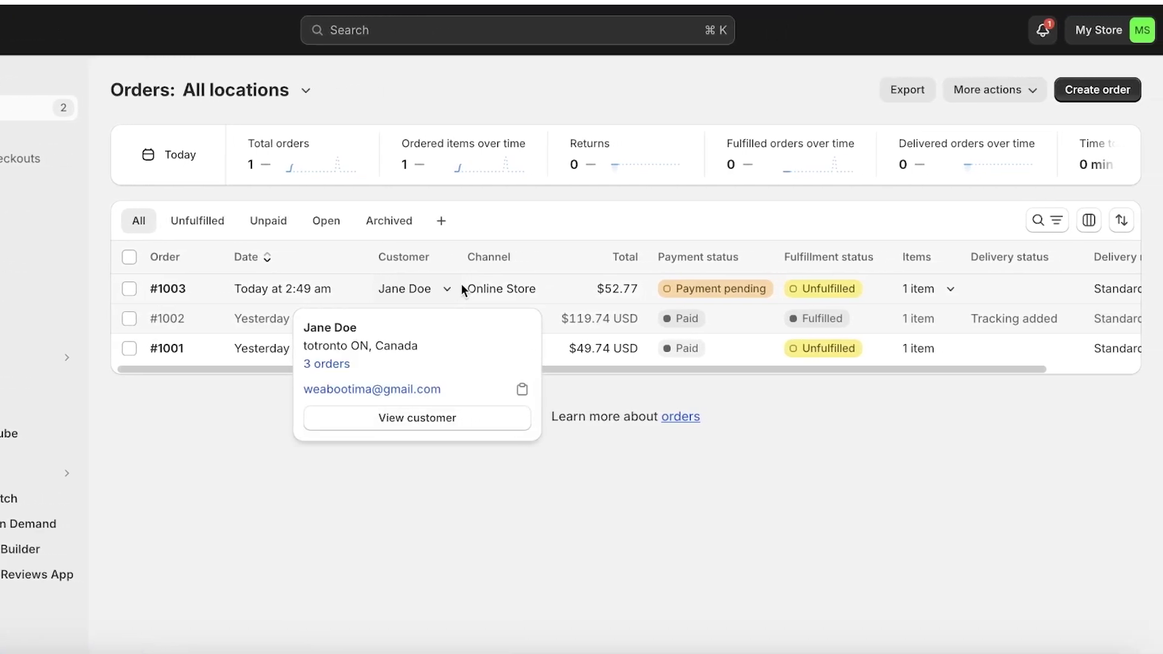
click(252, 290)
click(239, 288)
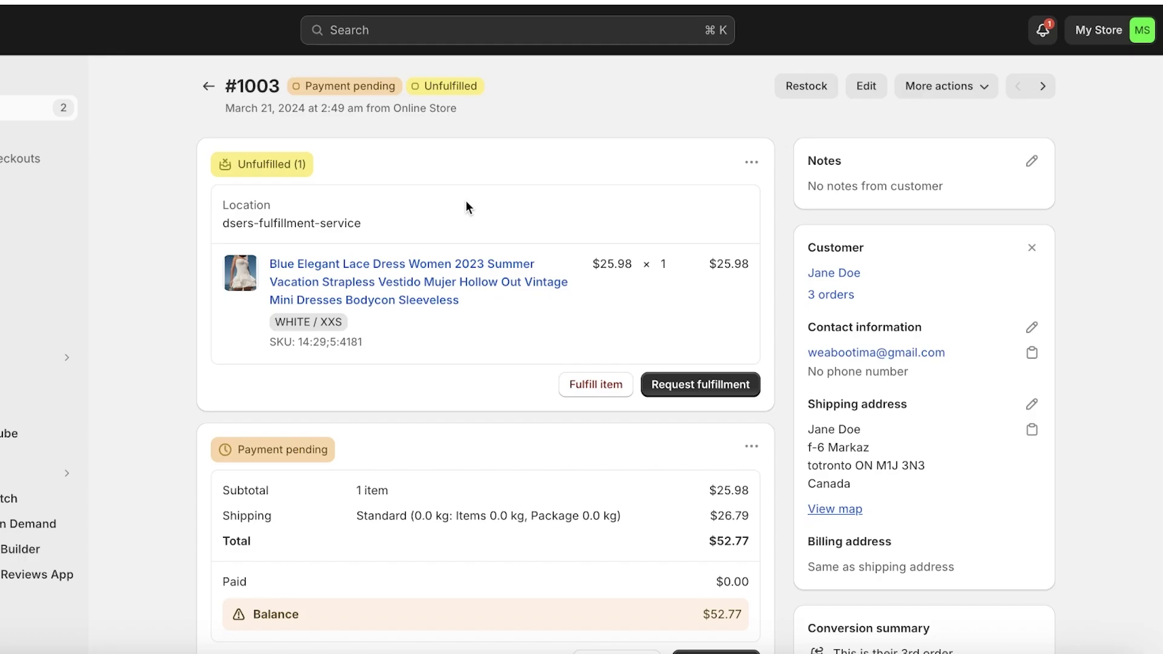
Scroll order #1003 to its payment card: $25.98 subtotal, $26.79 shipping, $52.77 total
scroll(475, 213, down, 5)
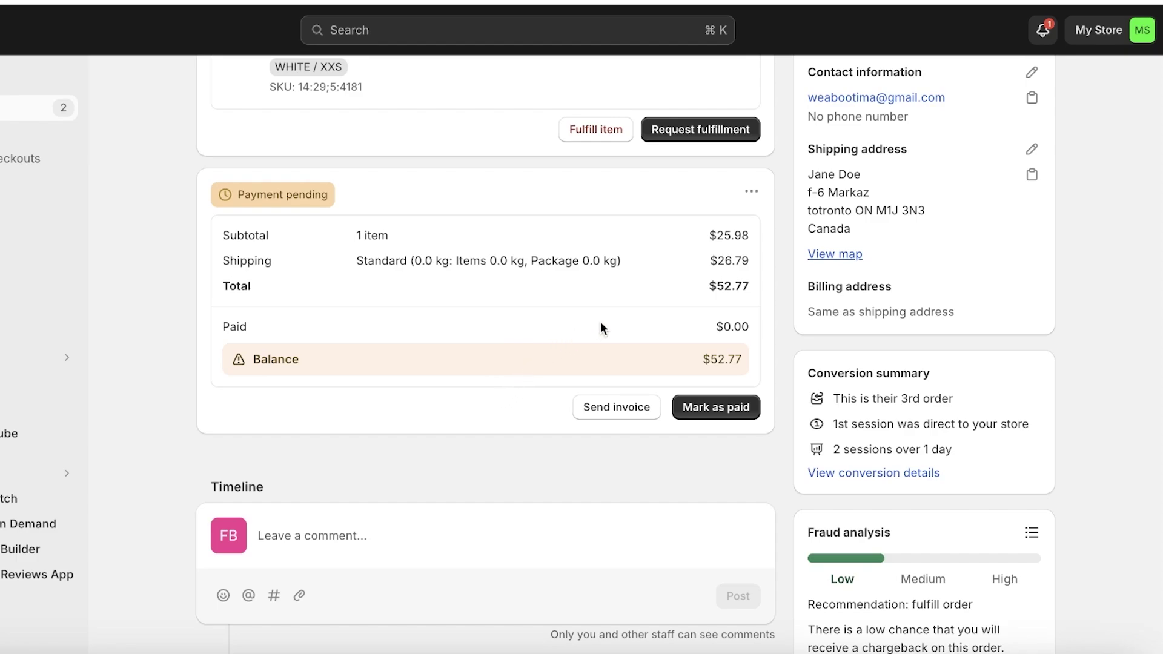
scroll(516, 358, up, 1)
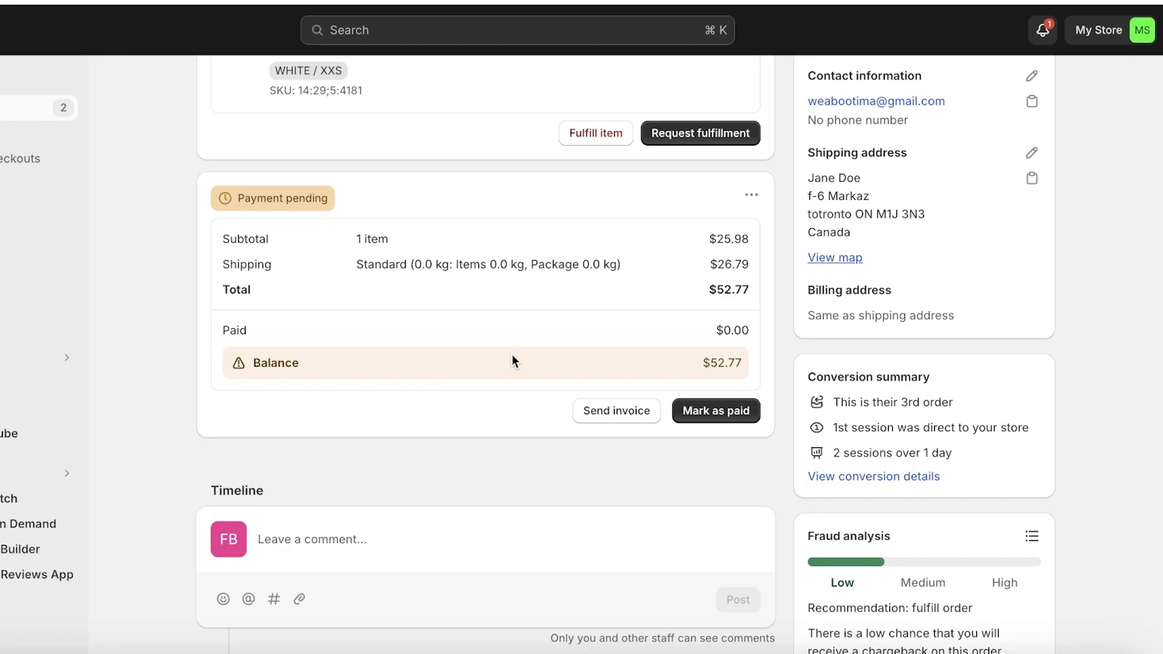
Mark order #1003's $52.77 balance as paid and confirm the manual payment
click(725, 415)
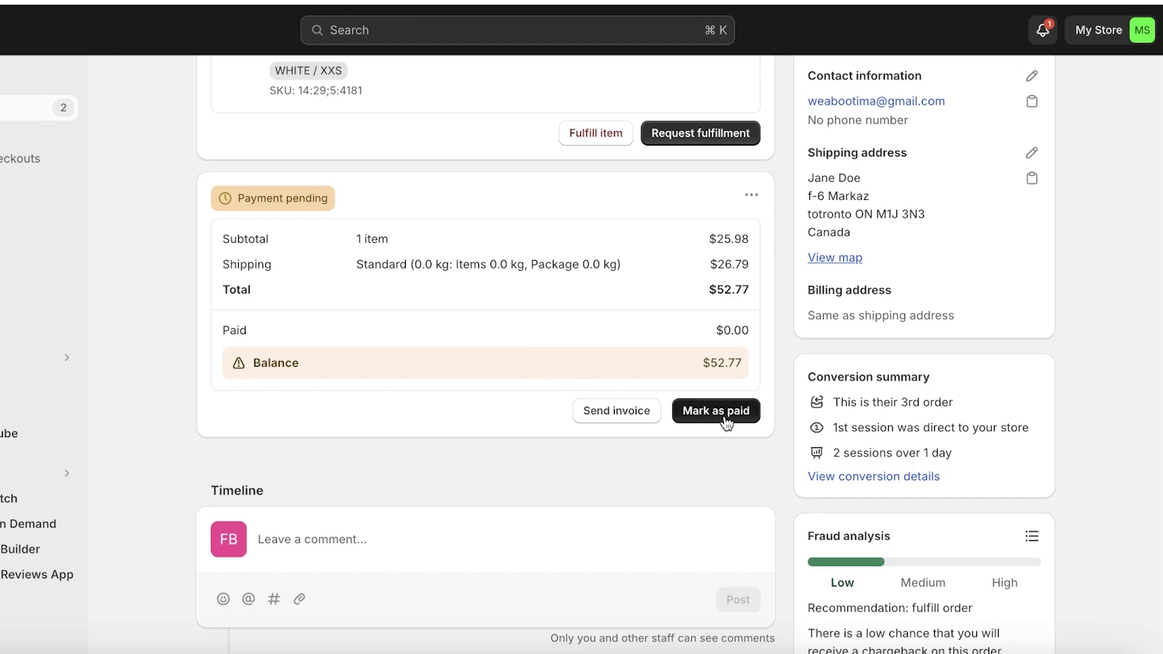
click(738, 406)
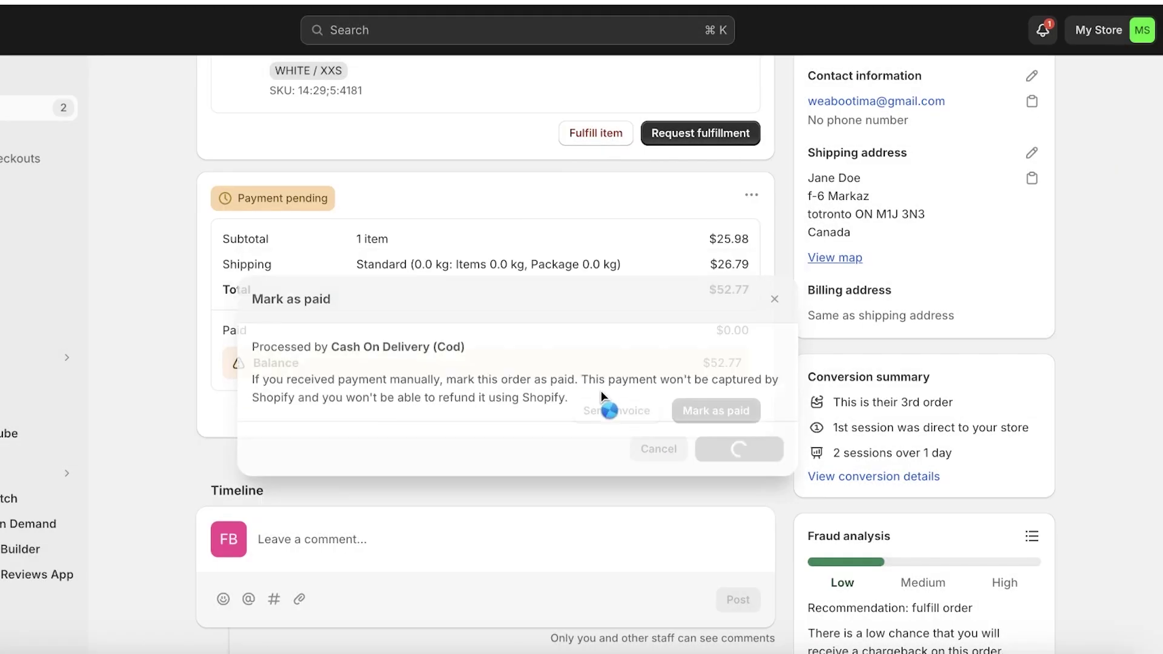
scroll(649, 297, down, 2)
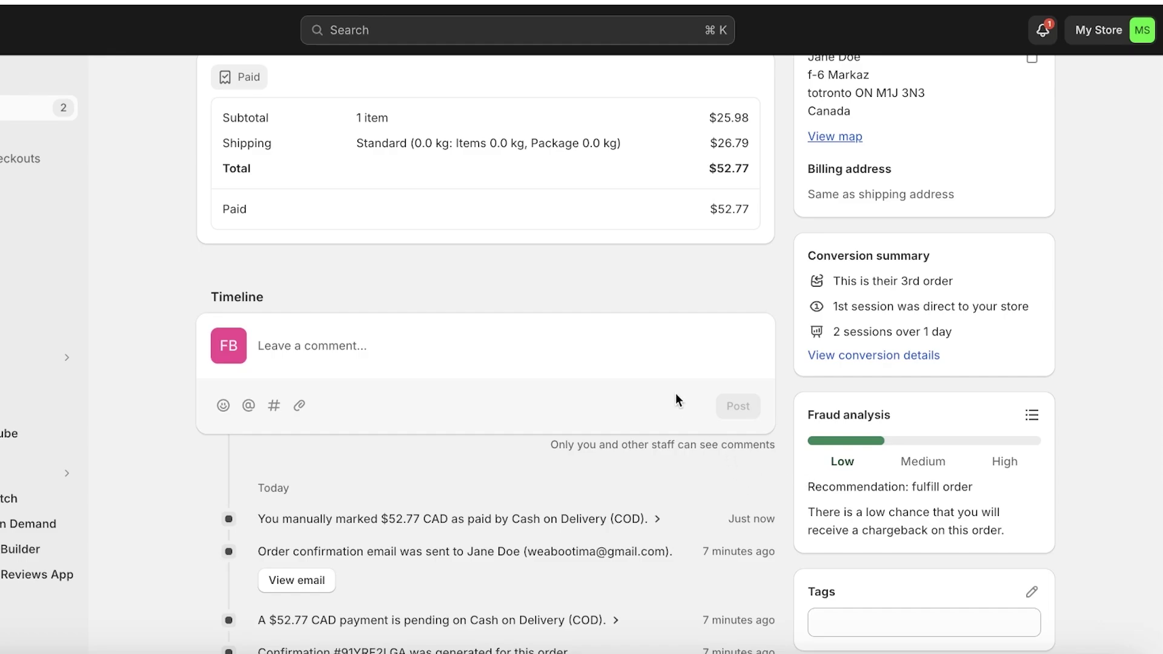
scroll(675, 393, up, 6)
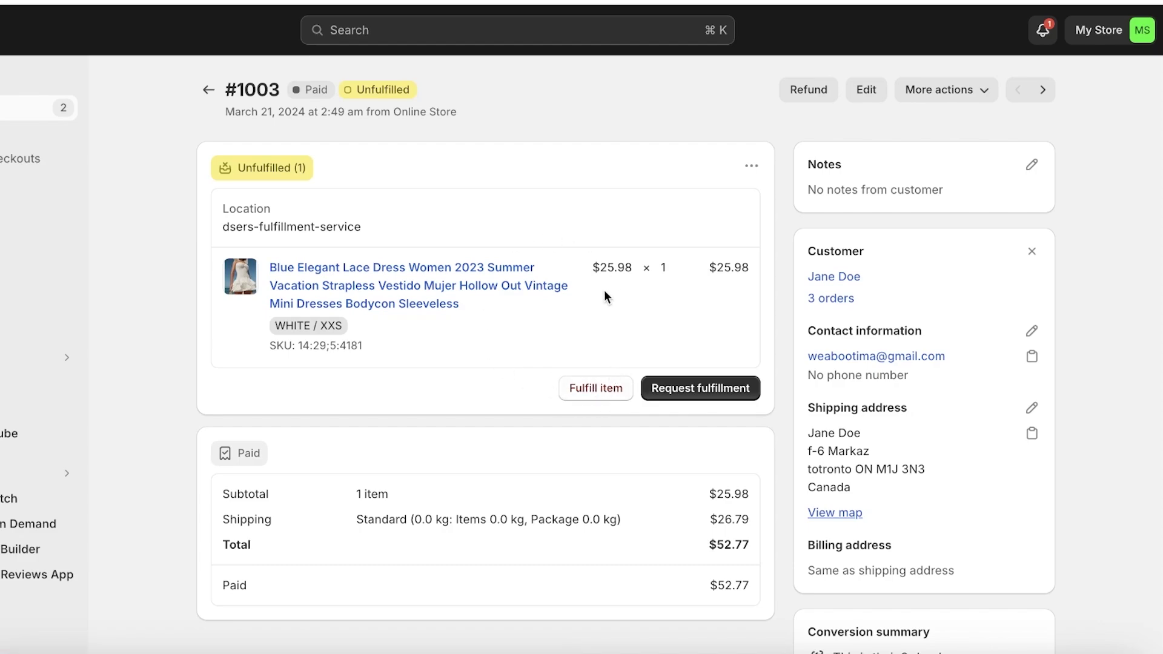
Request fulfillment of order #1003's lace dress from dsers-fulfillment-service and send the request
click(579, 391)
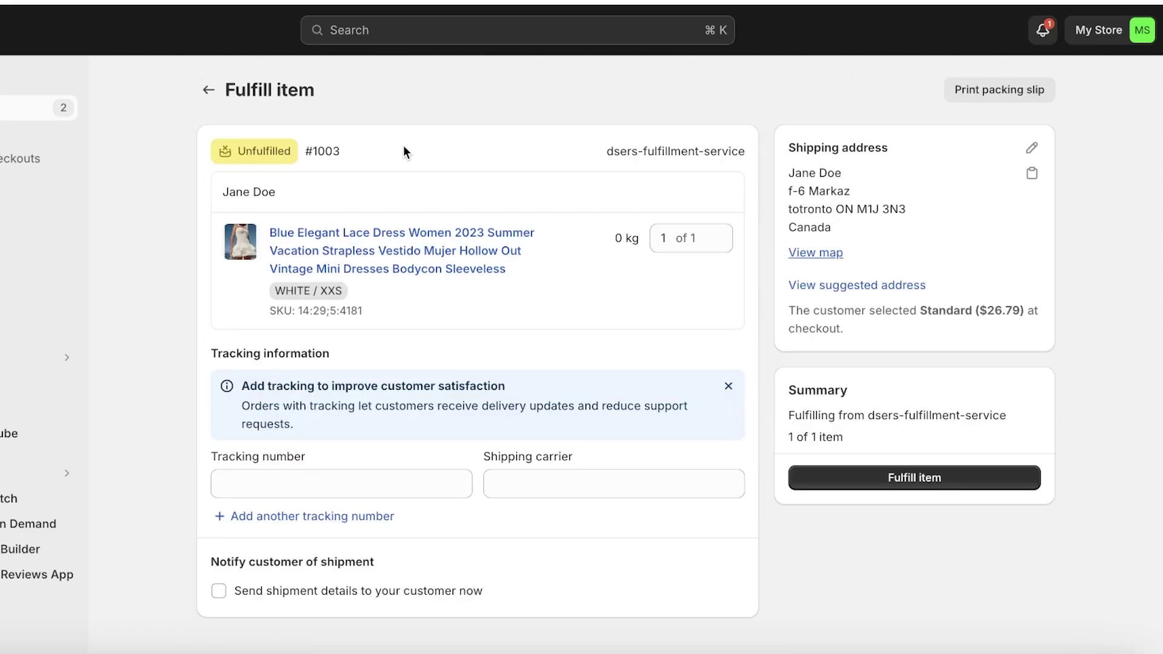
click(209, 91)
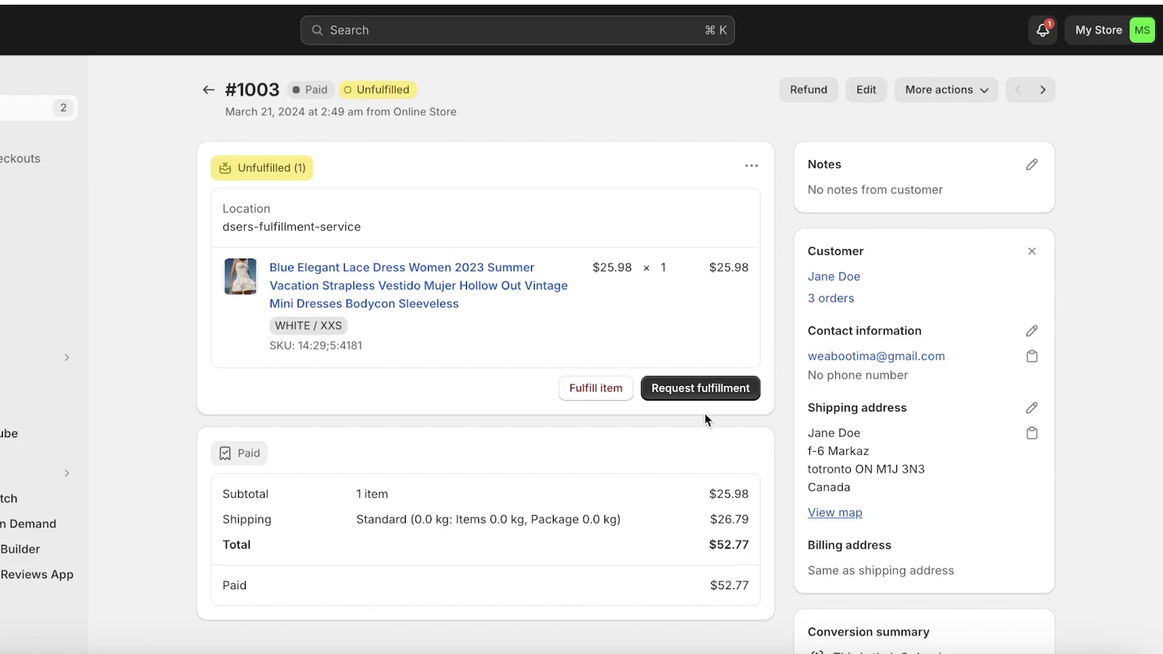
click(703, 390)
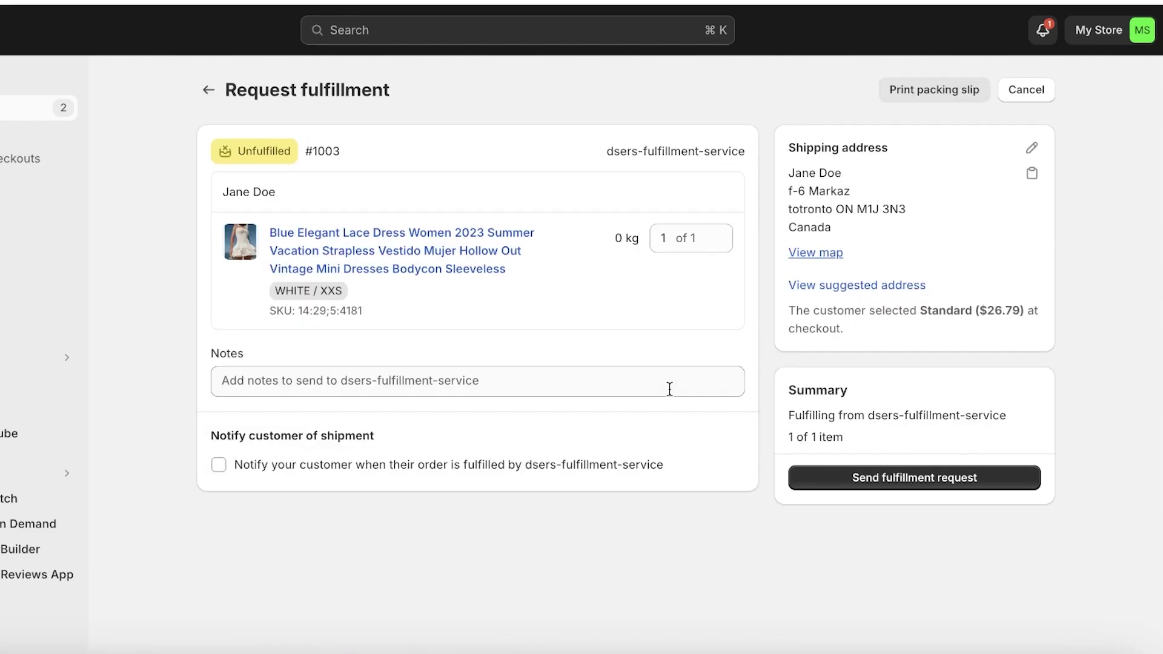
click(669, 389)
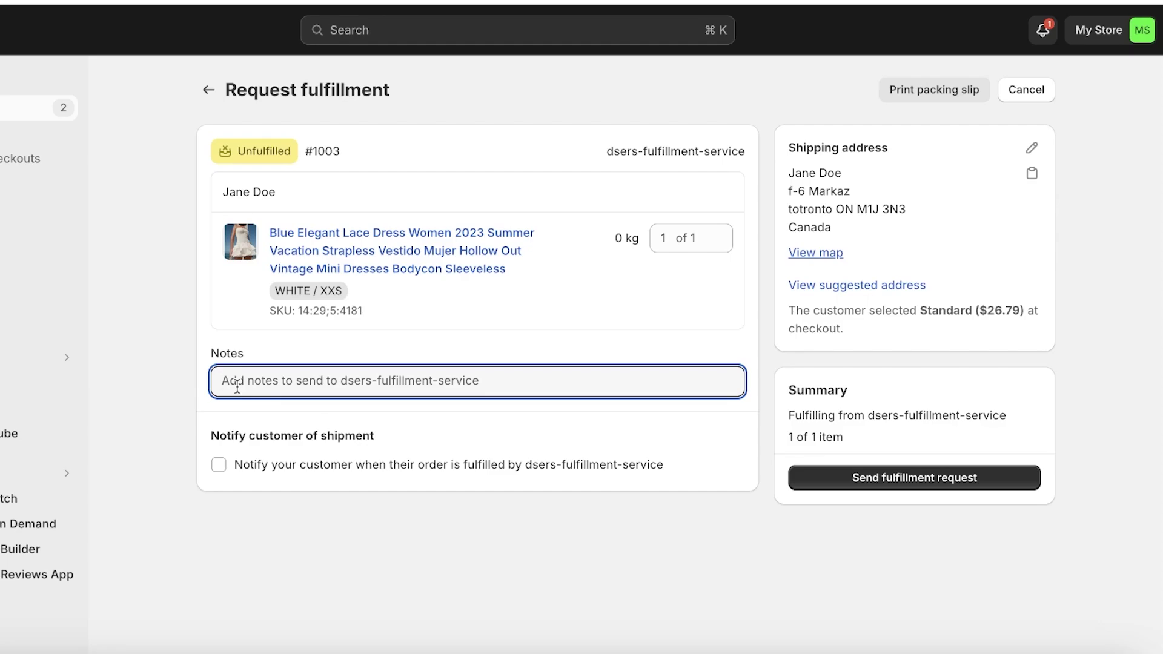
click(928, 479)
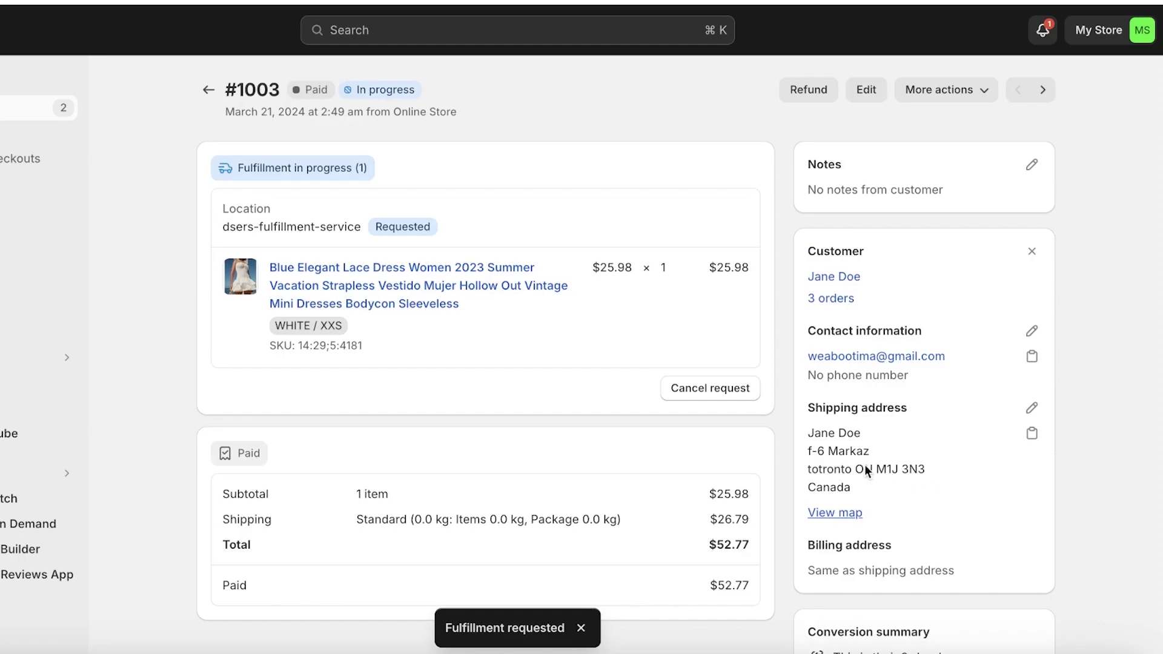
scroll(489, 185, down, 10)
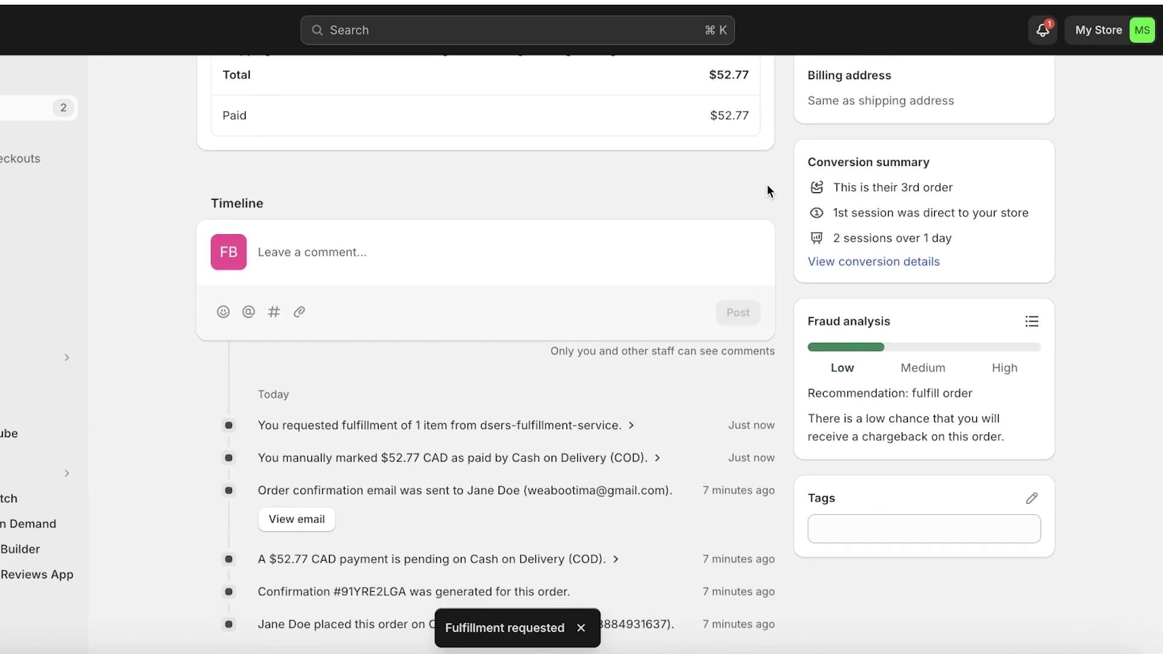
scroll(767, 185, up, 10)
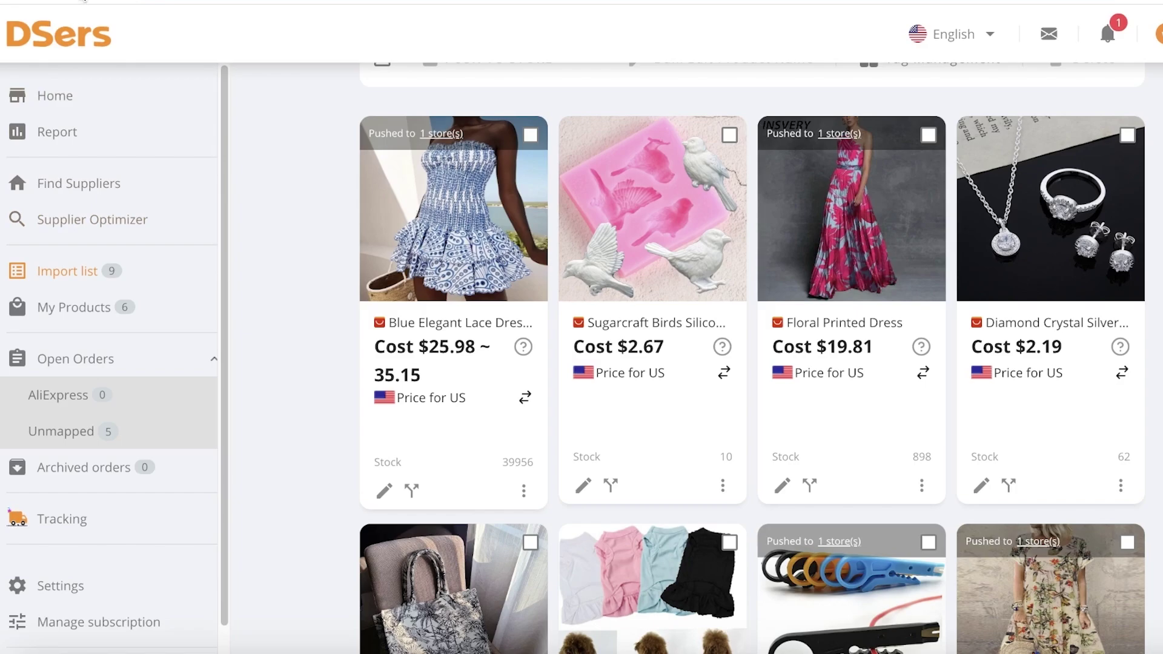
Reload the DSers page, dismiss the store authorization warning, and toggle the Open Orders menu
click(85, 1)
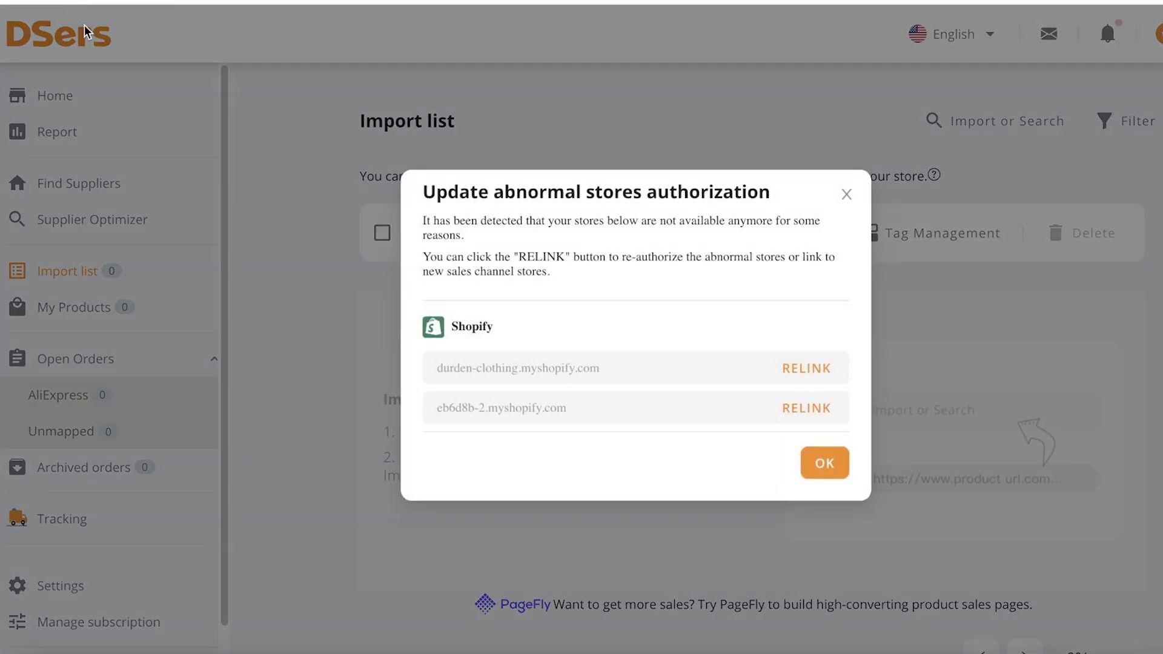
click(846, 194)
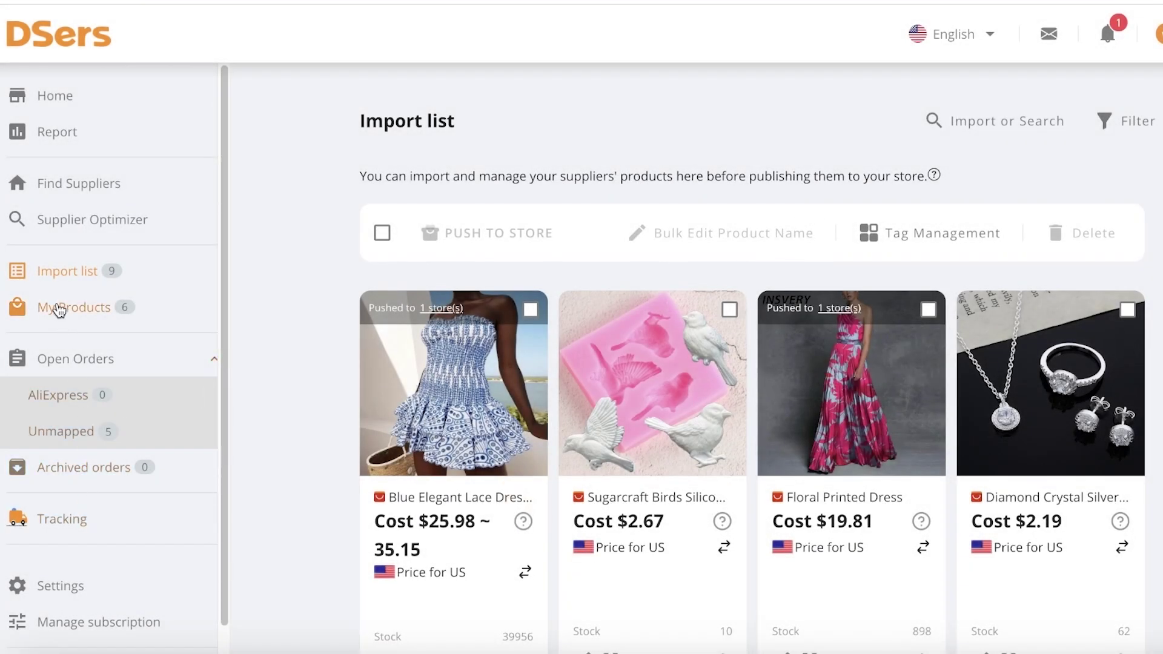
click(70, 370)
click(69, 371)
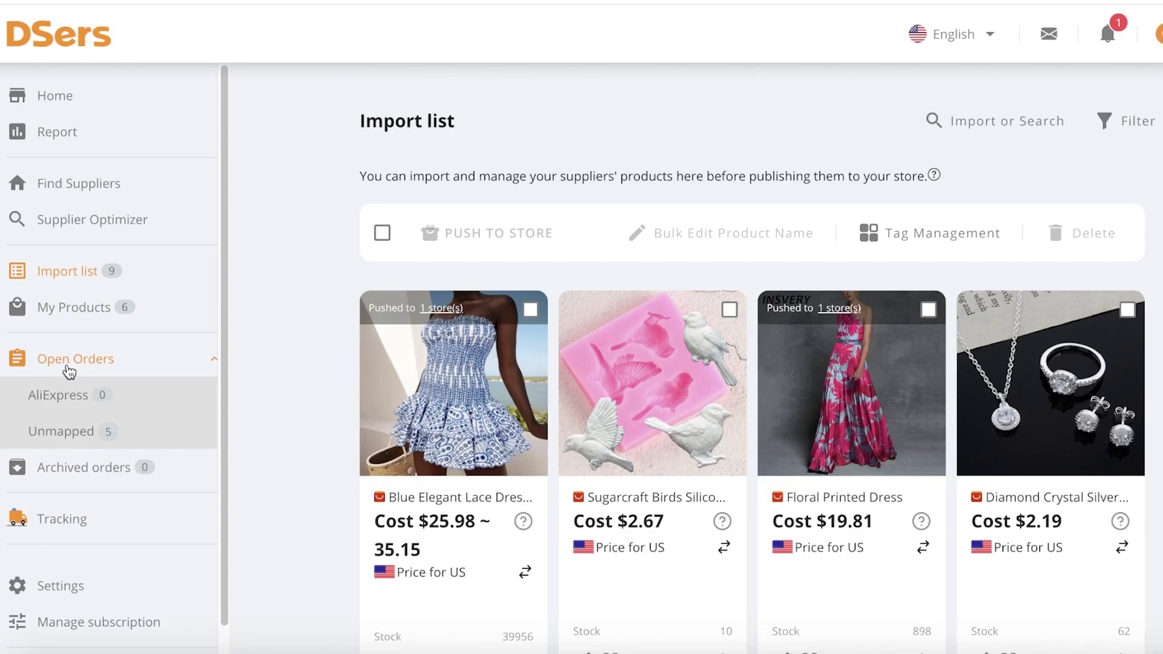
click(70, 371)
click(69, 370)
Check AliExpress and Unmapped orders' Pending and Awaiting order tabs, then view connected stores
click(76, 415)
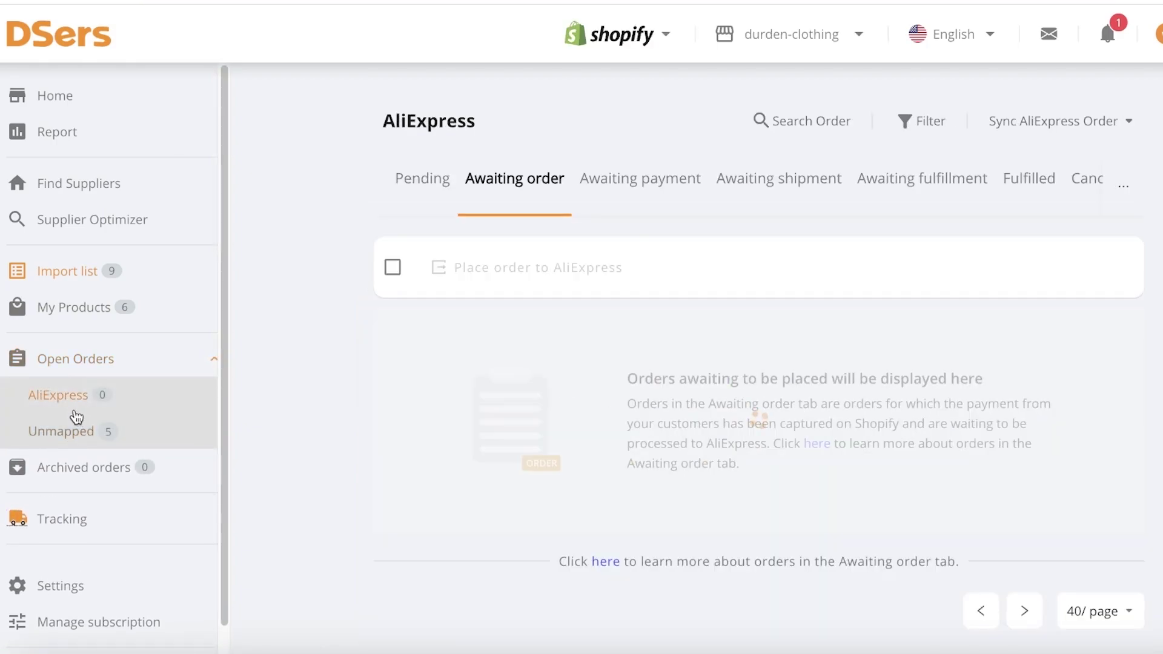
click(427, 205)
click(97, 432)
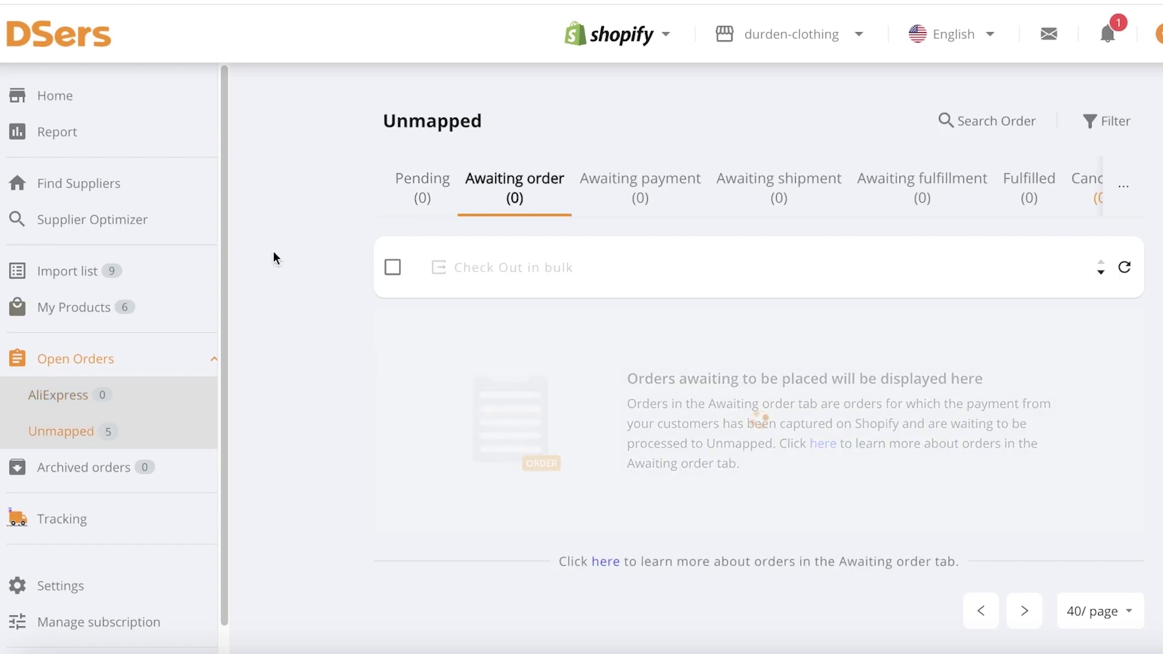
click(412, 189)
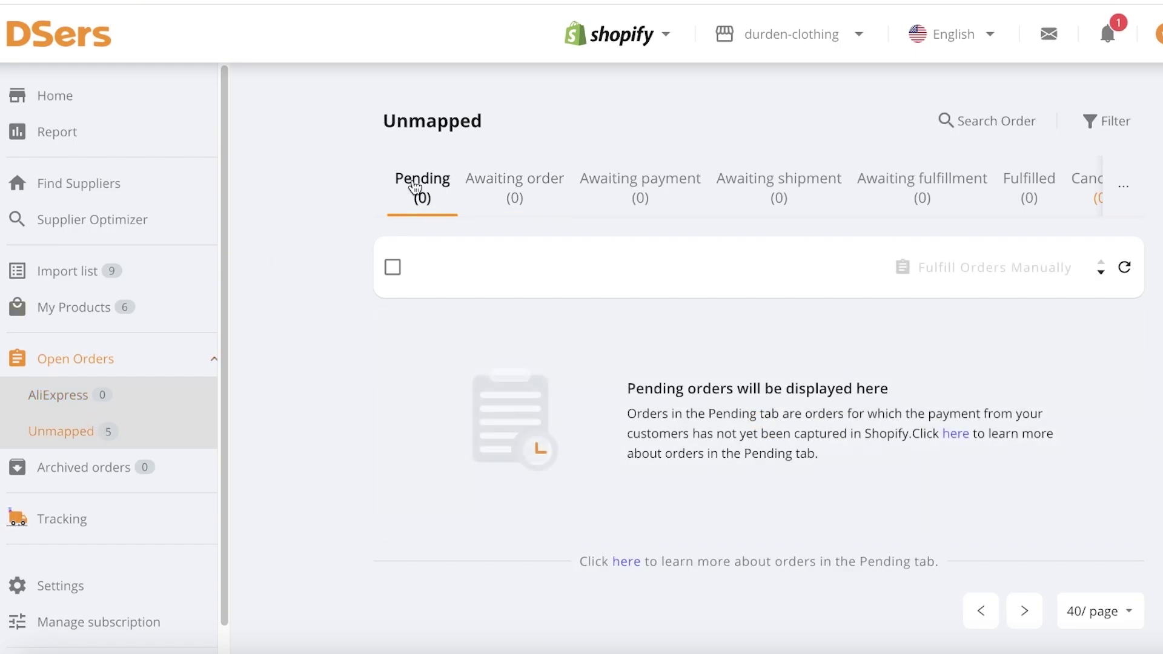
click(521, 193)
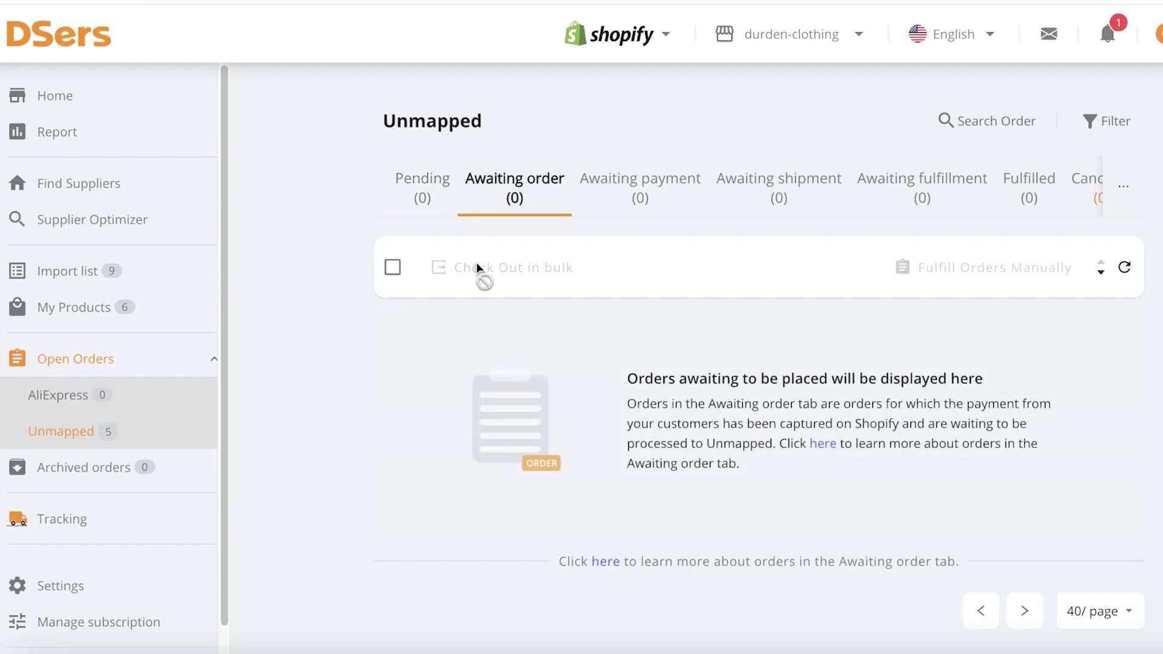
click(88, 364)
click(67, 361)
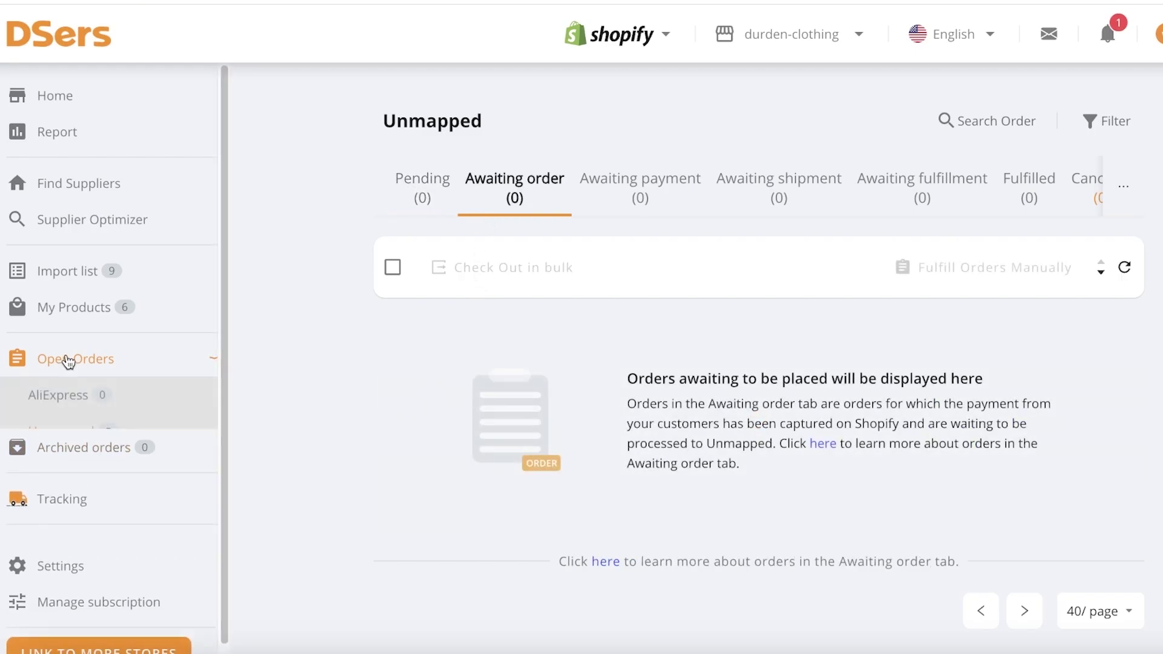
click(767, 30)
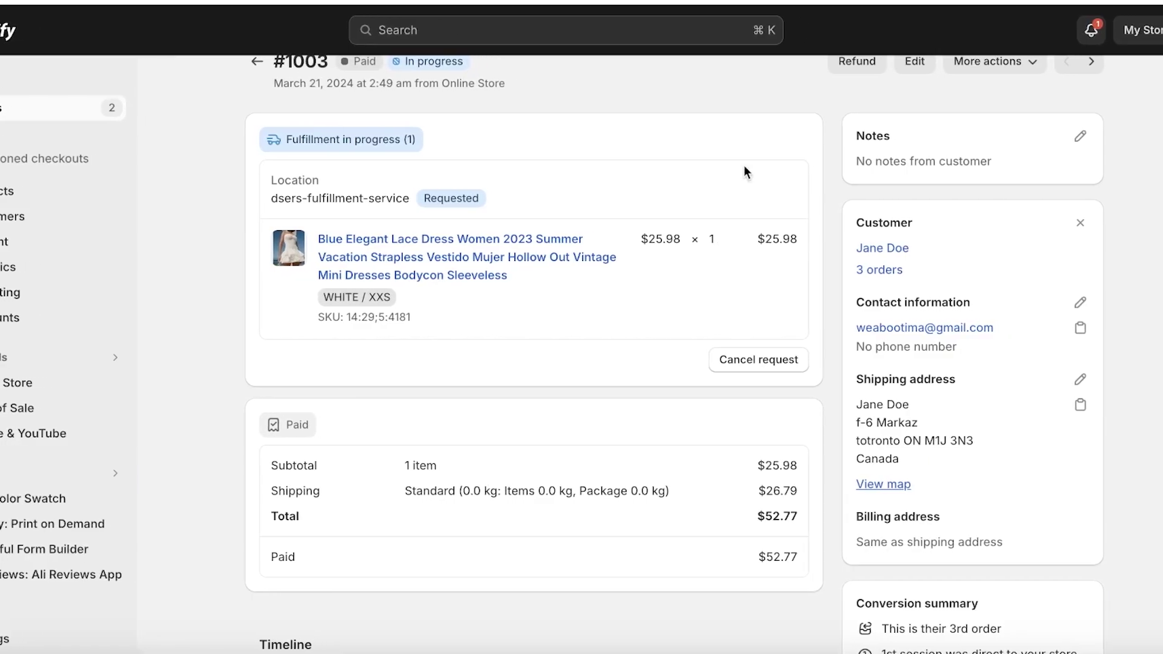
Scroll through order #1003's fulfillment request and timeline
scroll(635, 186, up, 1)
scroll(600, 228, down, 4)
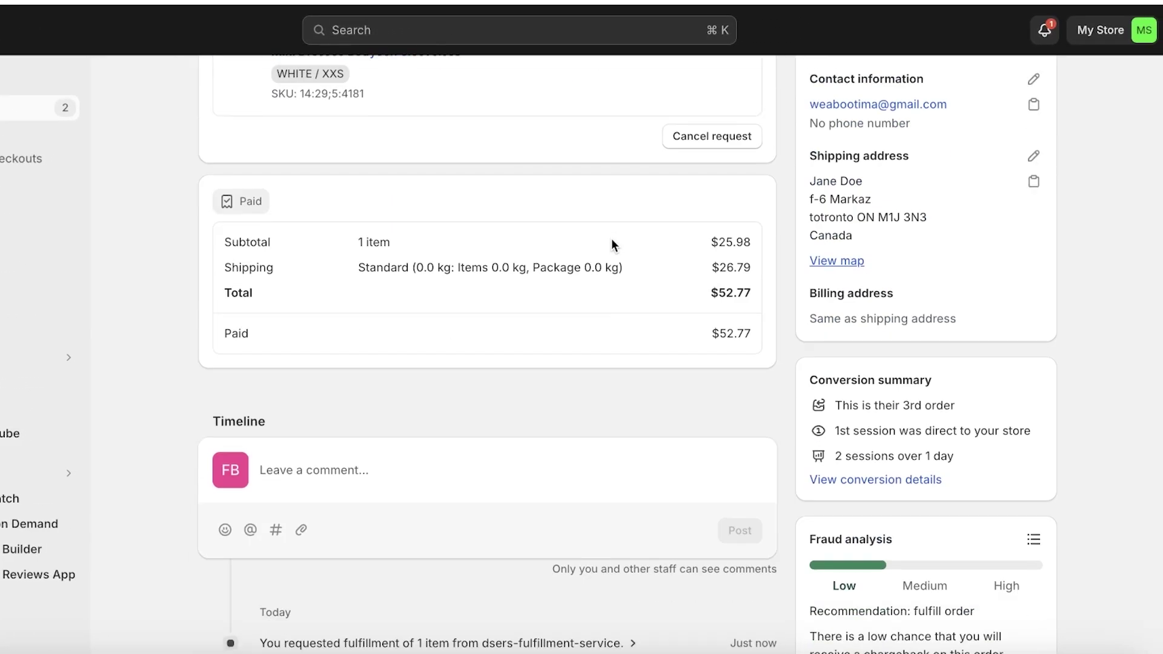
scroll(551, 292, down, 4)
scroll(552, 292, up, 8)
scroll(552, 292, down, 8)
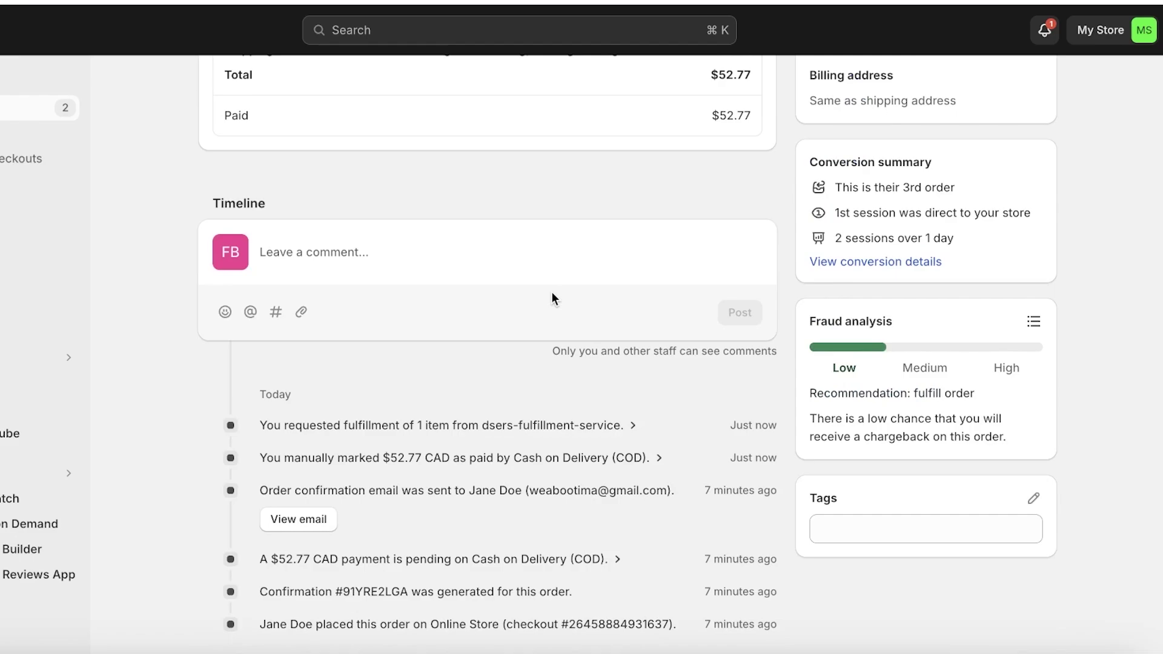
scroll(358, 286, up, 4)
scroll(357, 286, up, 5)
Reopen order #1003 from the Orders list and choose More actions > Open in DSers
click(206, 83)
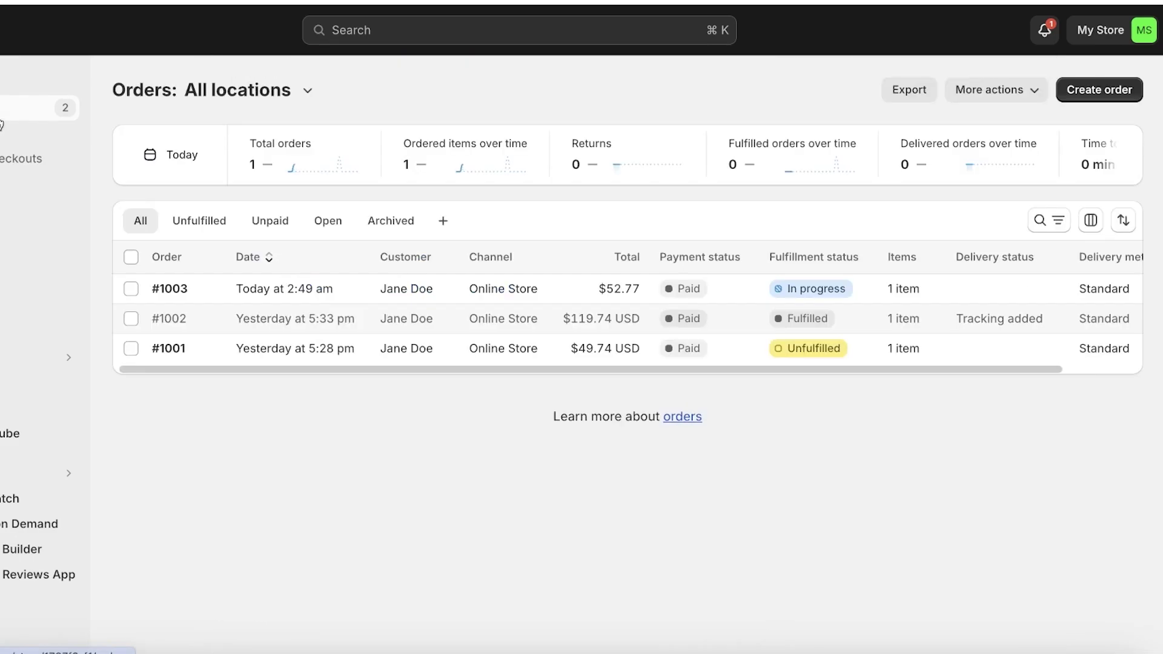
click(805, 290)
click(941, 90)
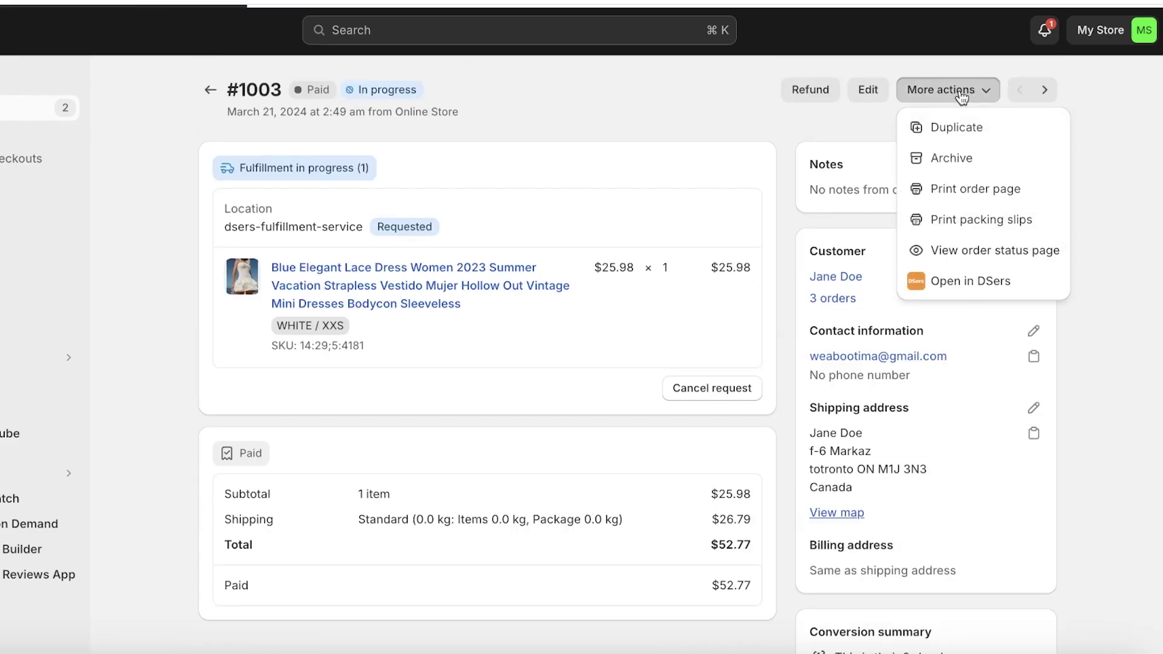
click(991, 197)
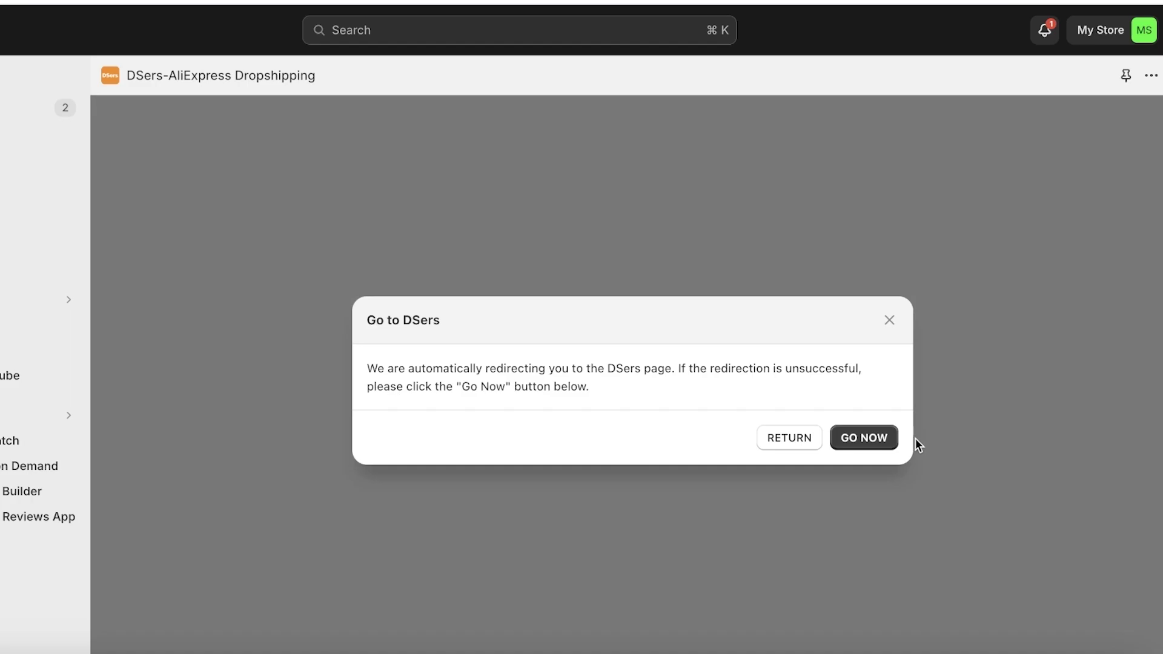
Continue to DSers with GO NOW and close the 'Update abnormal stores authorization' dialog
click(835, 438)
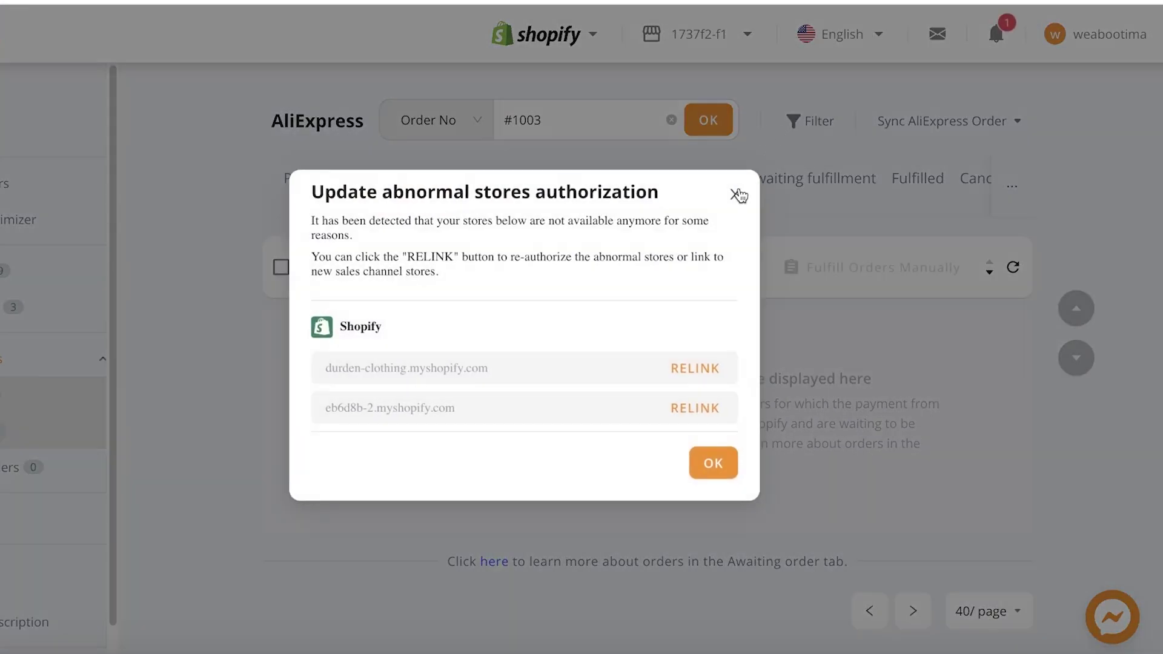
click(737, 195)
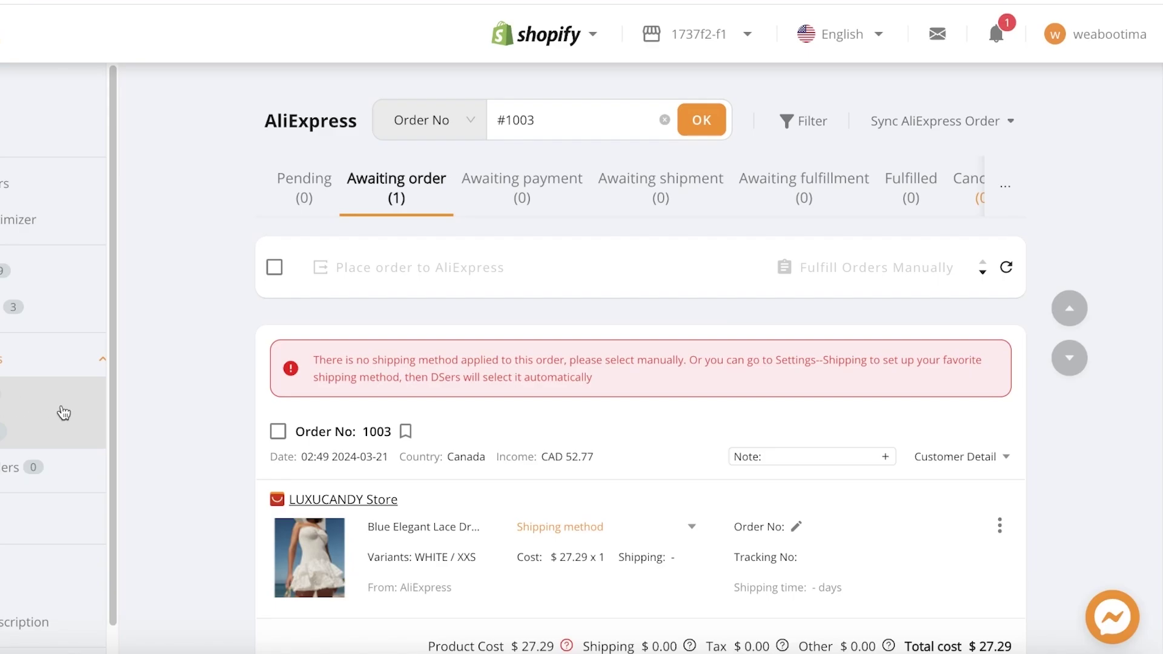
Save order 1003's Note field, toggling the order's checkbox on and off
scroll(315, 358, down, 3)
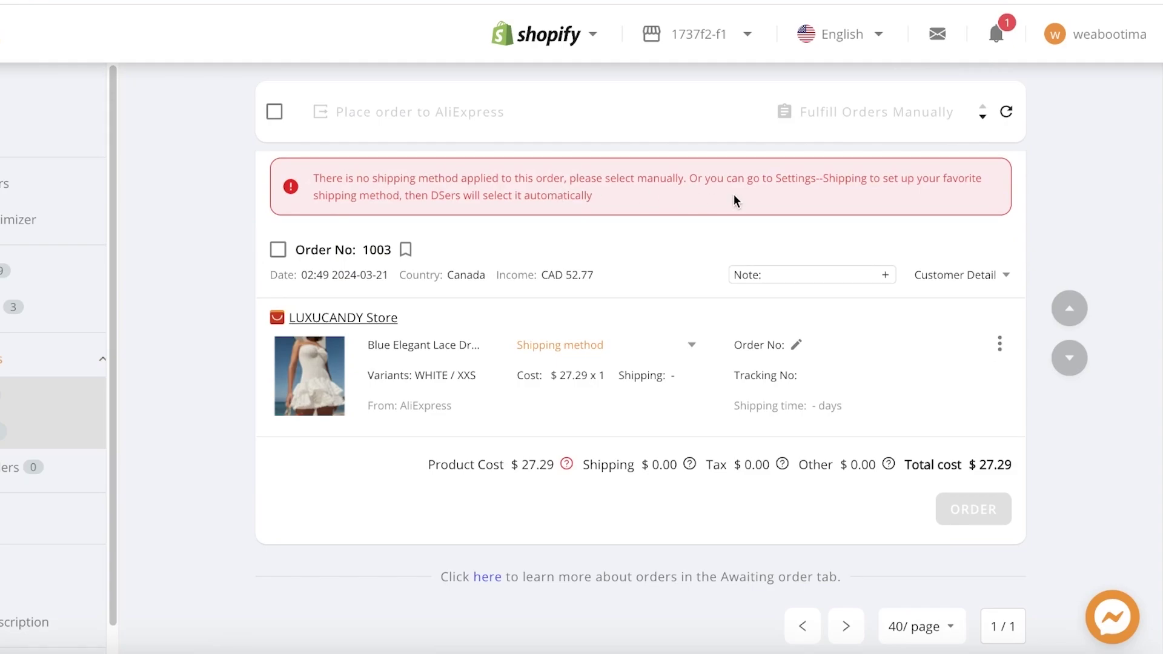
click(824, 283)
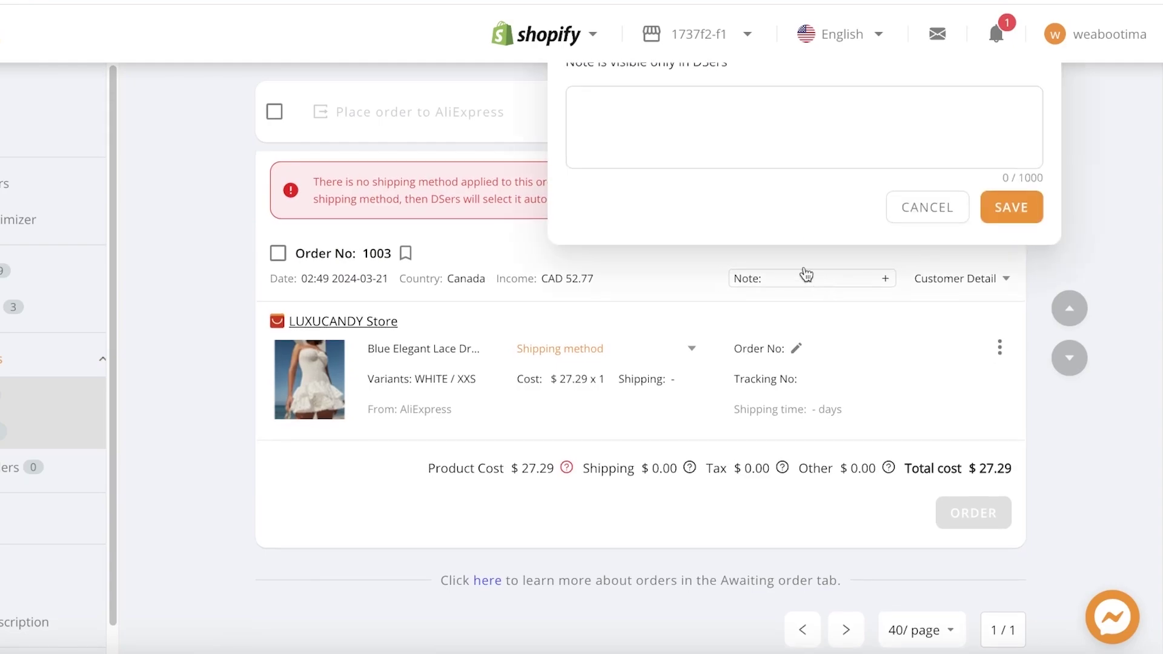
click(279, 250)
click(282, 254)
scroll(1005, 210, up, 1)
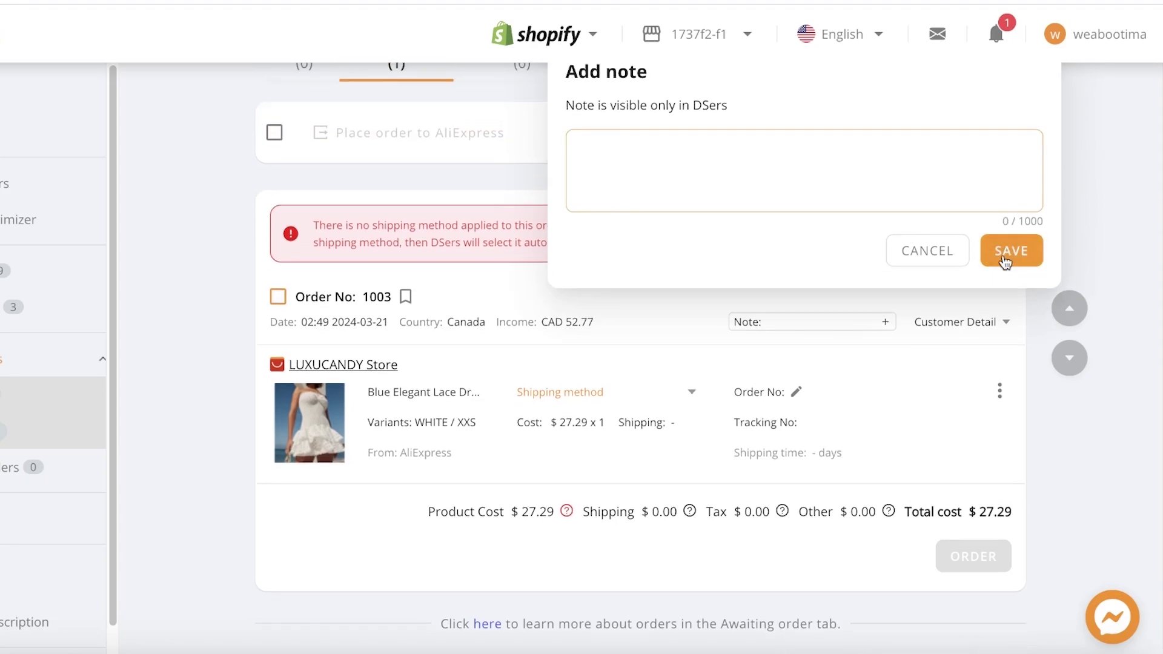
click(1011, 251)
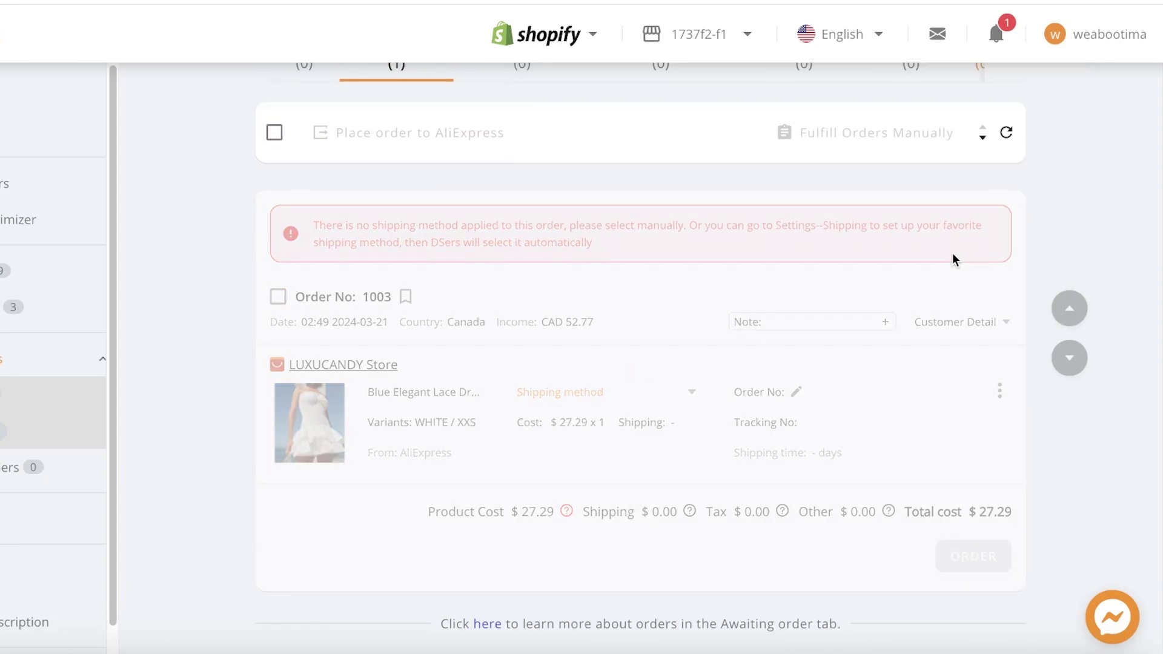
Show the dress's shipping options, listing free 21-day AliExpress Selection shipping
scroll(494, 435, up, 1)
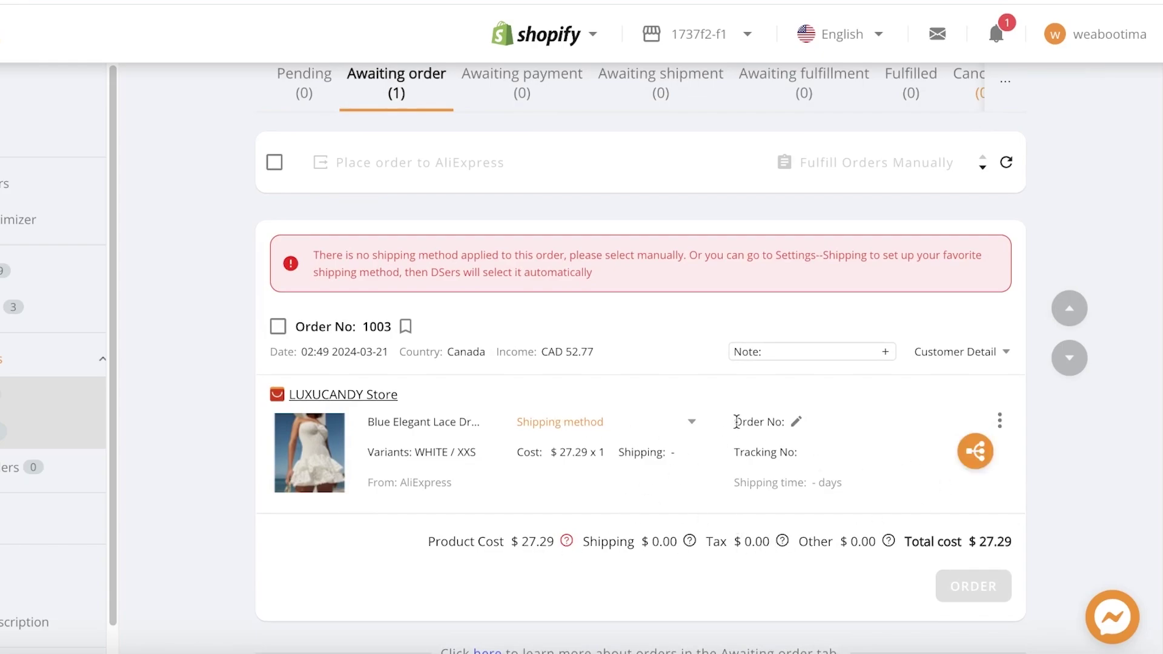
click(659, 423)
scroll(521, 466, down, 1)
Apply AliExpress Selection Standard free shipping to order 1003, bringing its total cost to $27.29
click(290, 493)
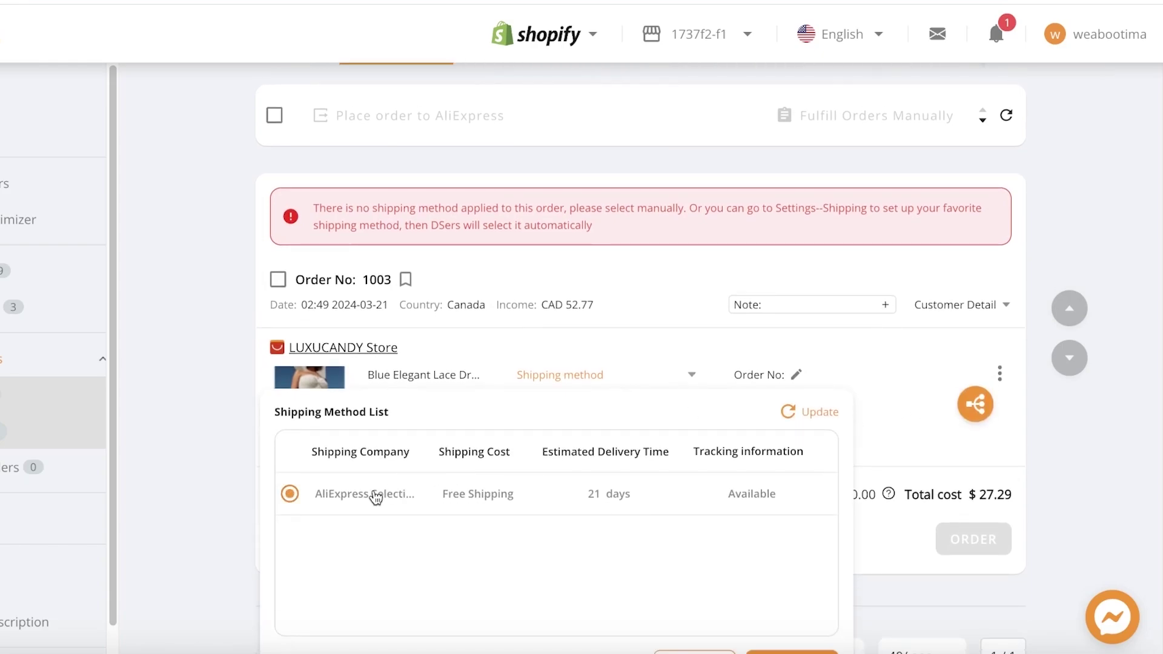
click(660, 383)
click(661, 385)
scroll(554, 550, down, 1)
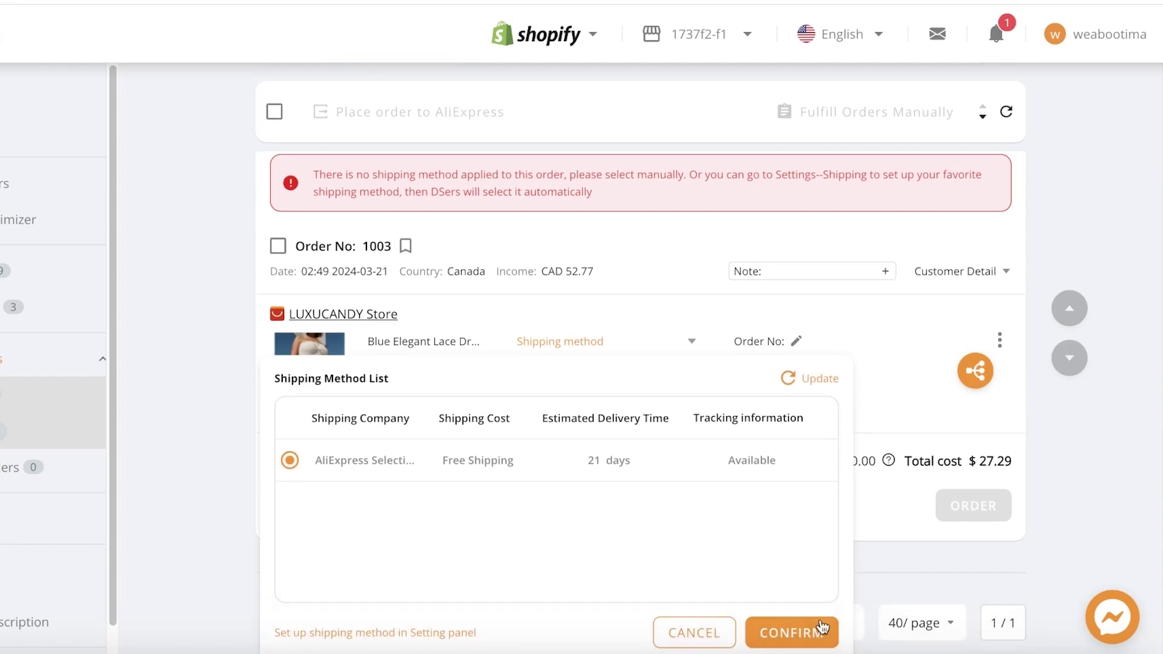
click(818, 628)
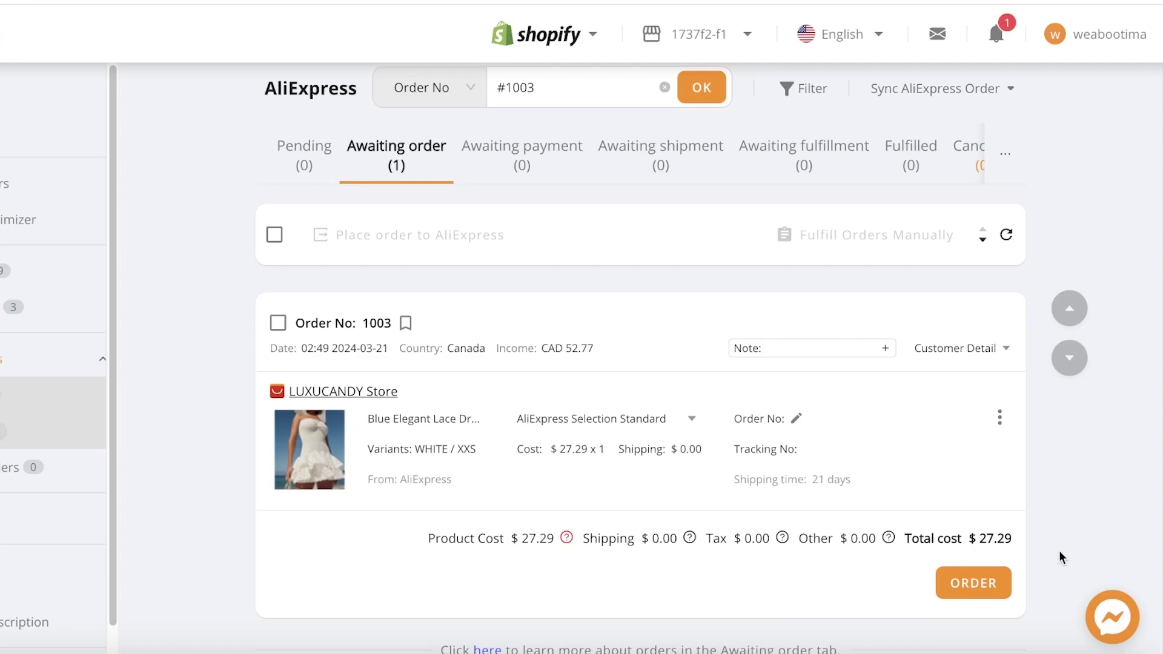
Place order 1003 on AliExpress using Order via API and confirm it
click(965, 585)
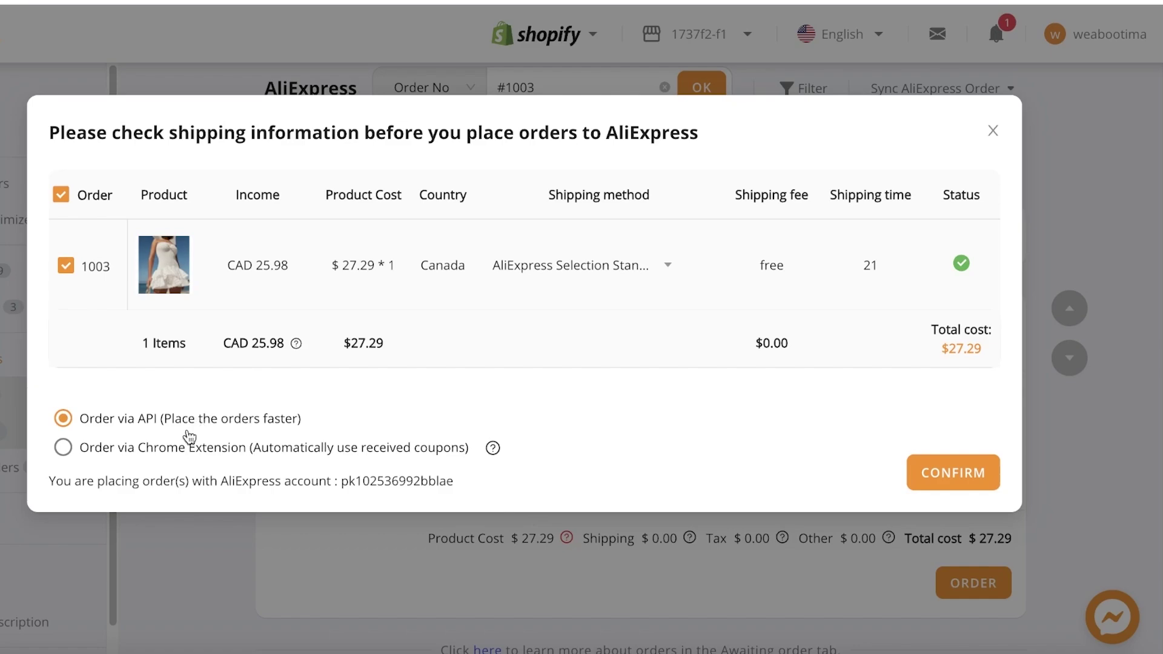
click(192, 448)
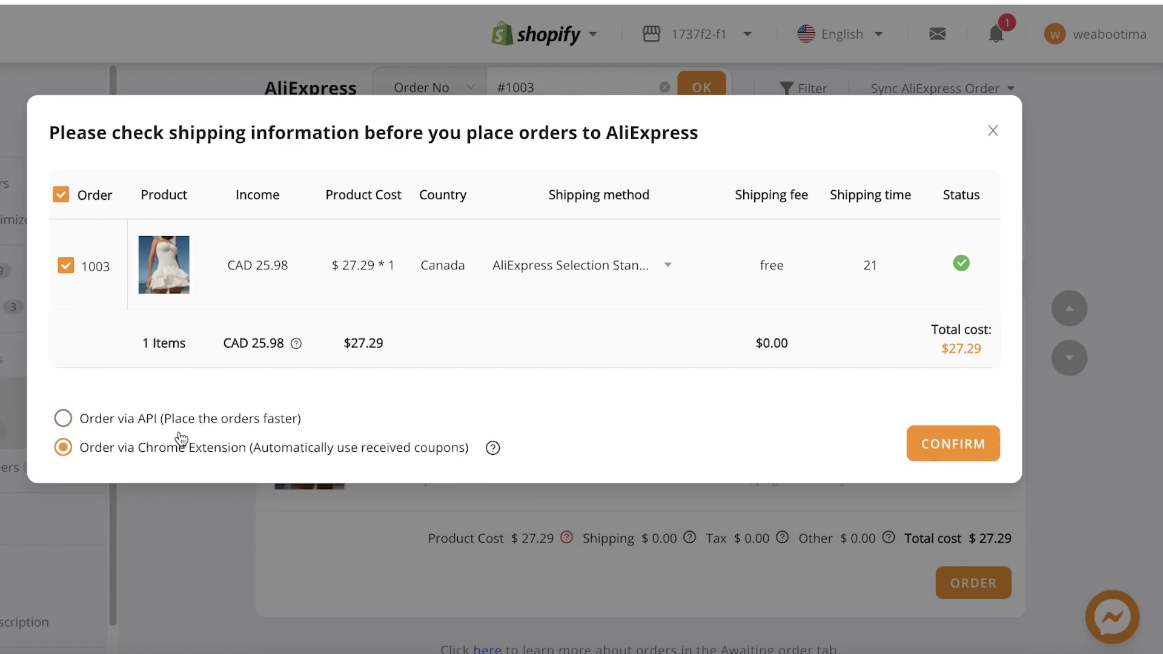
click(181, 431)
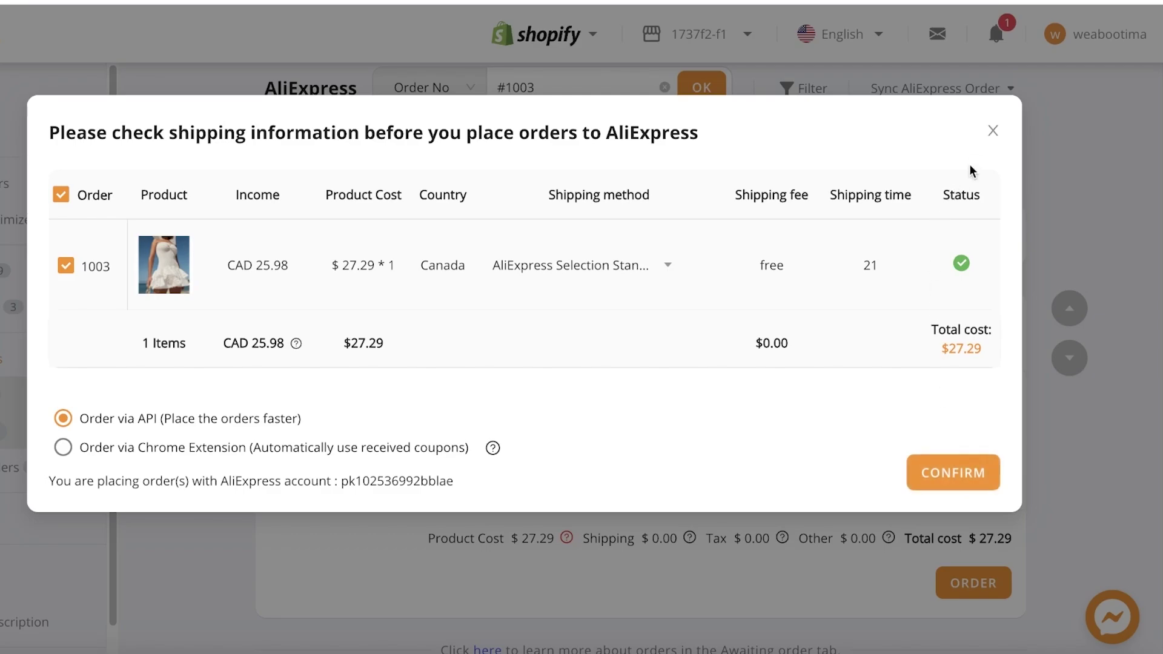
click(993, 133)
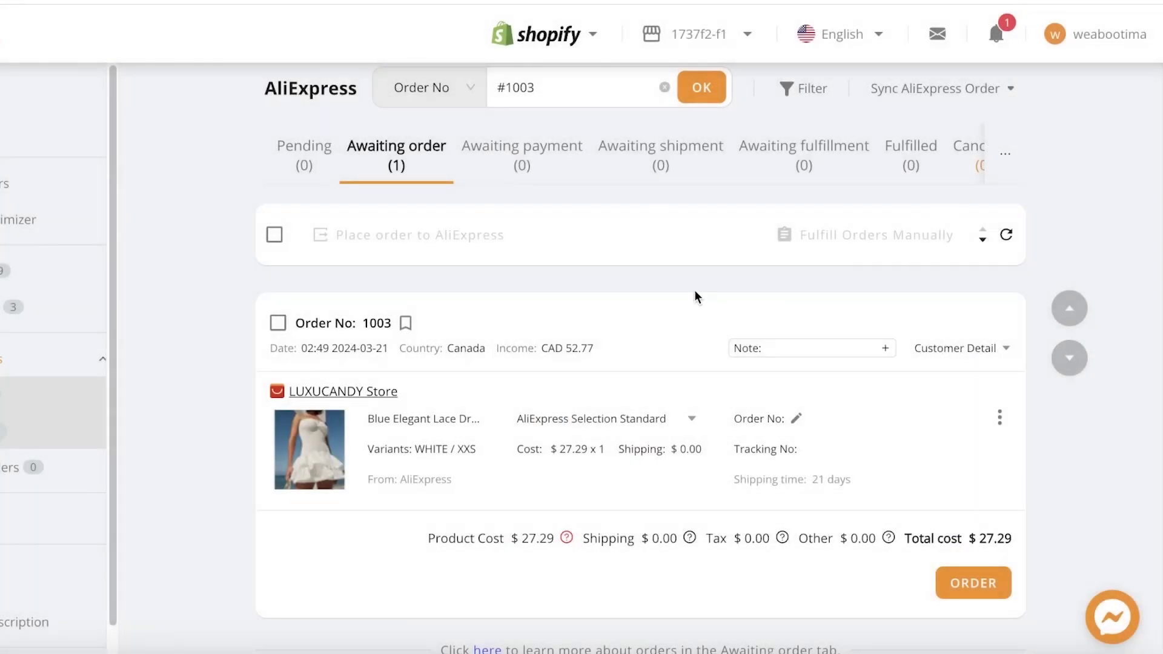
click(950, 587)
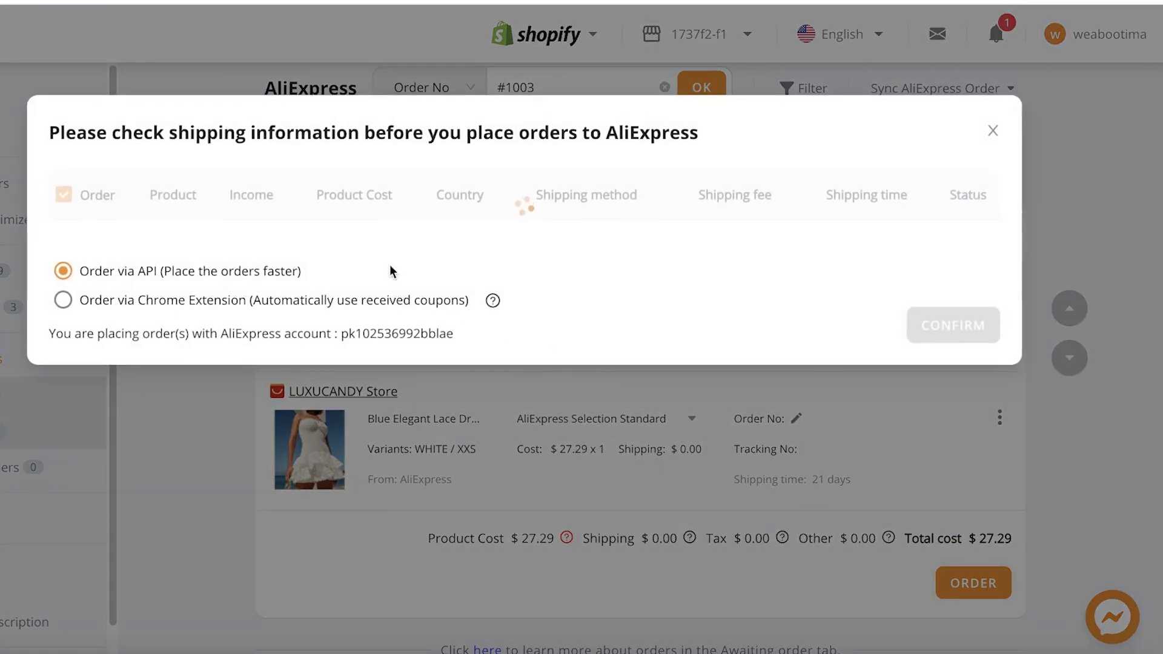
click(960, 479)
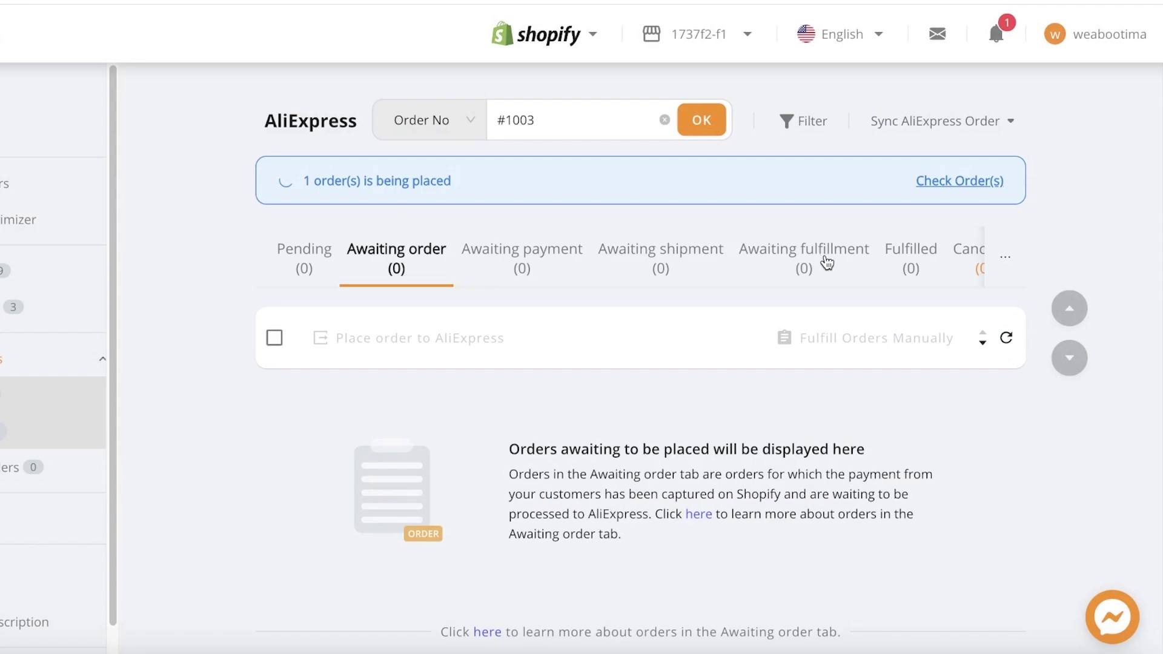
Find order 1003 in the Awaiting payment list and start its payment
scroll(704, 361, down, 1)
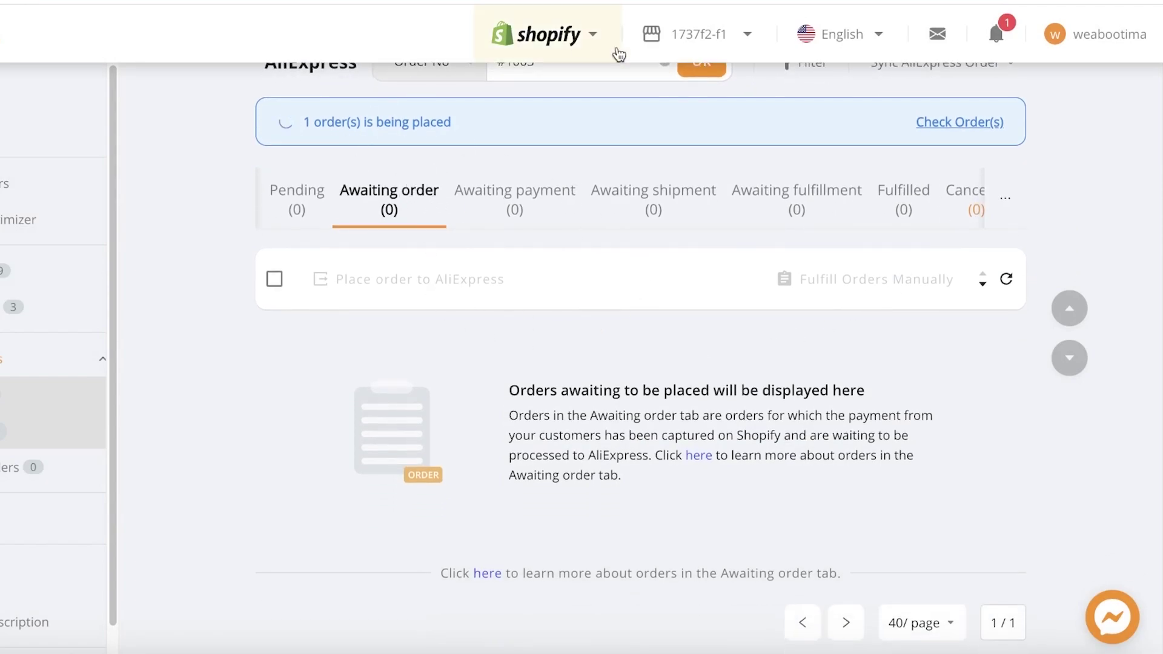
click(519, 200)
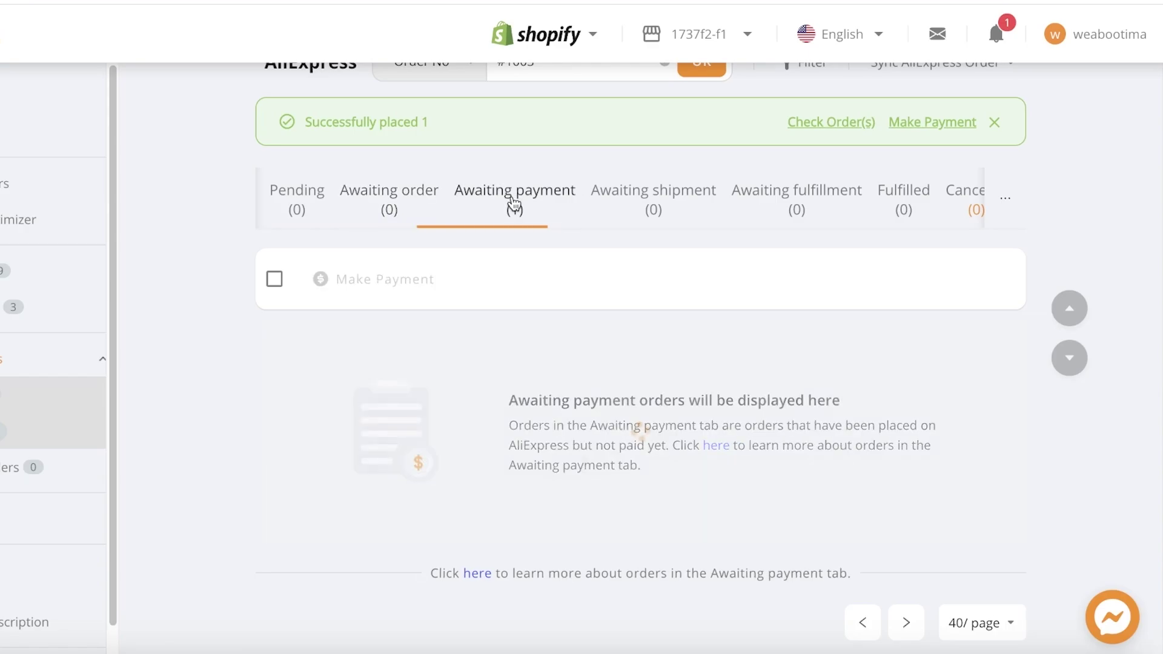
scroll(602, 423, down, 3)
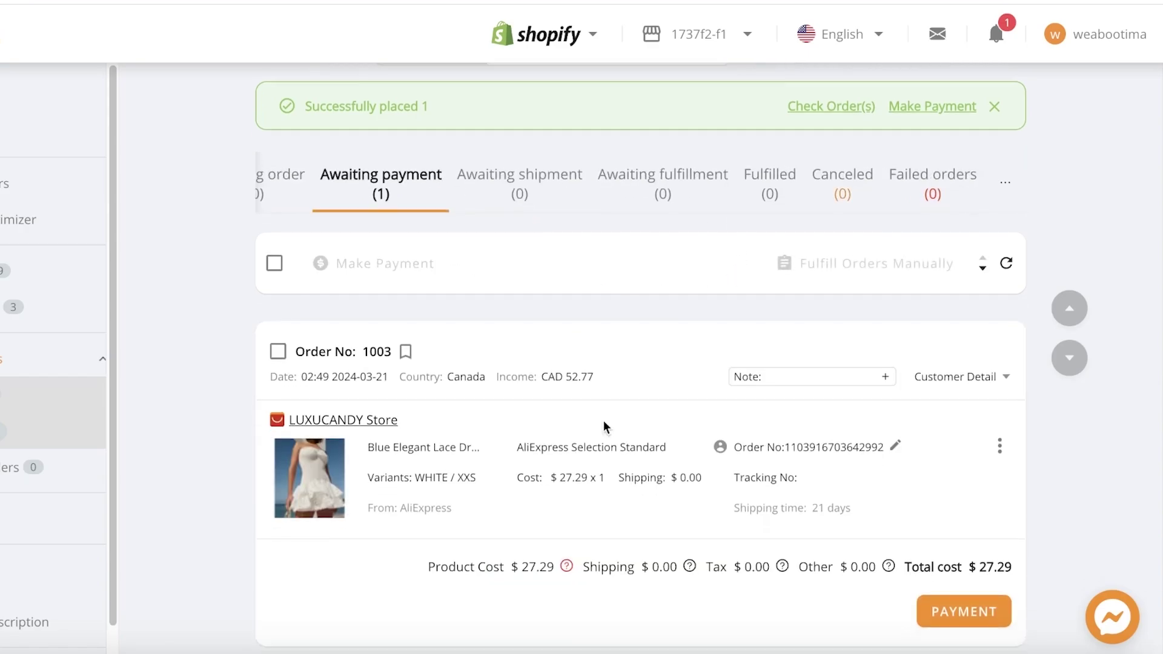
scroll(383, 226, up, 3)
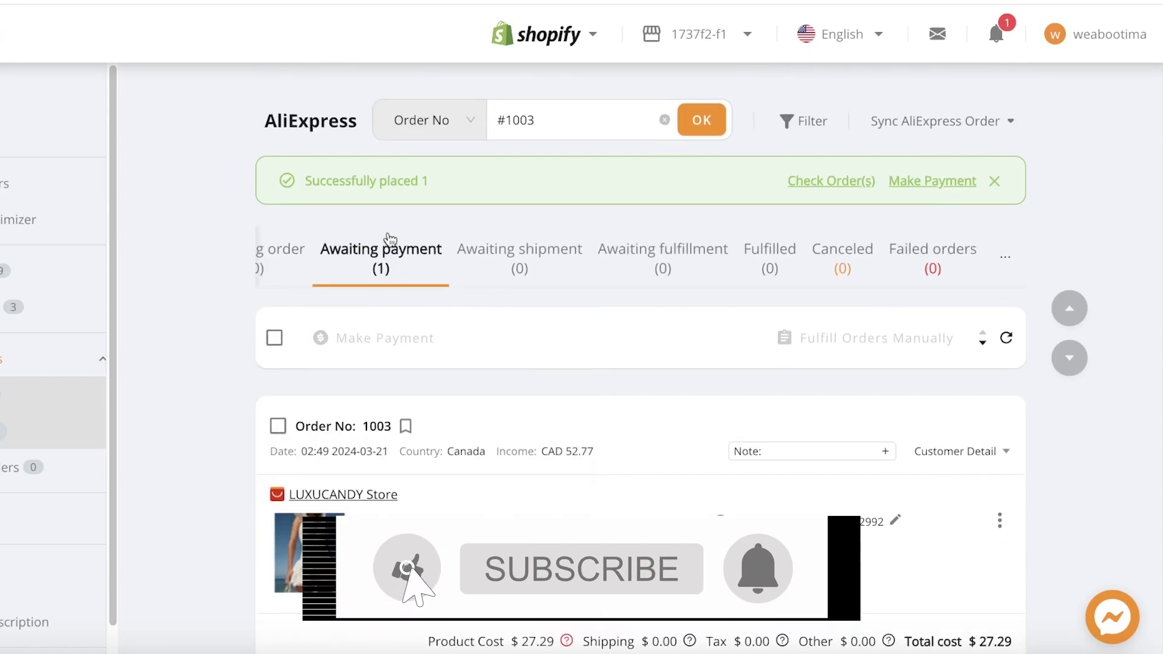
scroll(811, 480, down, 3)
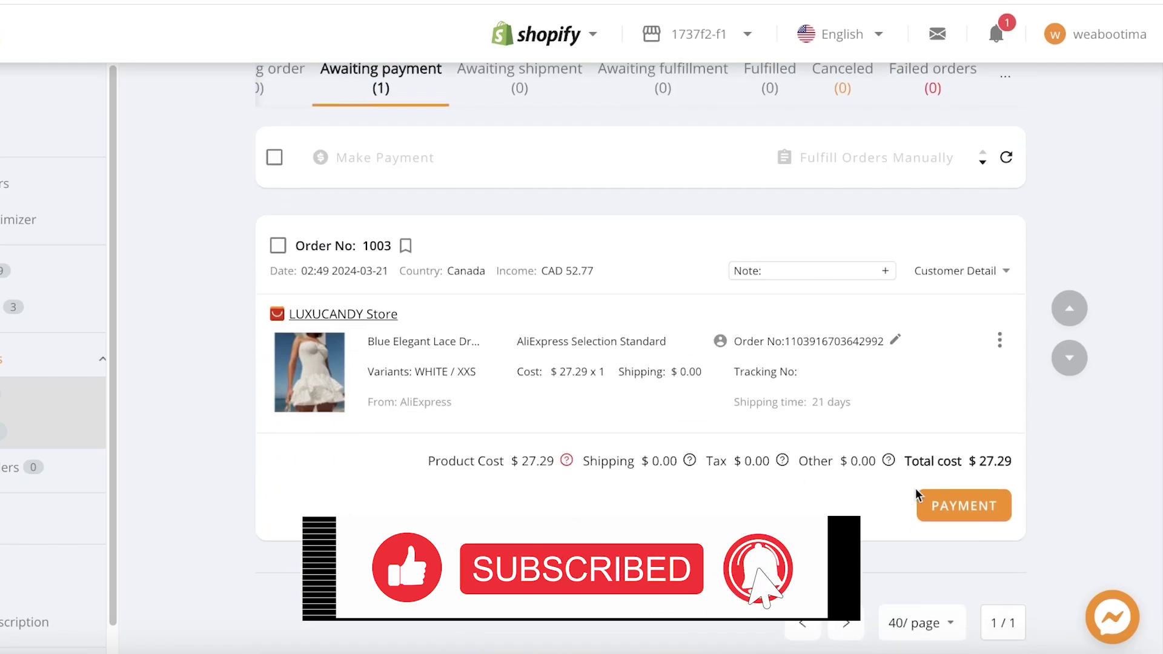
click(937, 506)
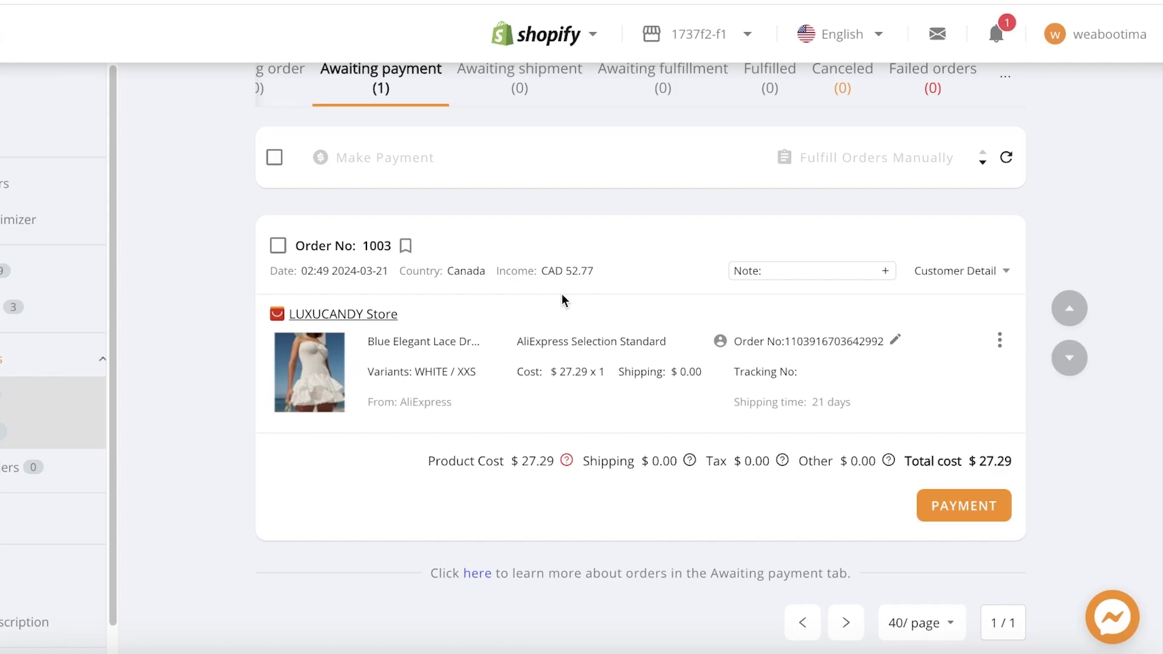
Check the Awaiting shipment list, switching back and forth with order 1003 under Awaiting payment
scroll(558, 294, up, 1)
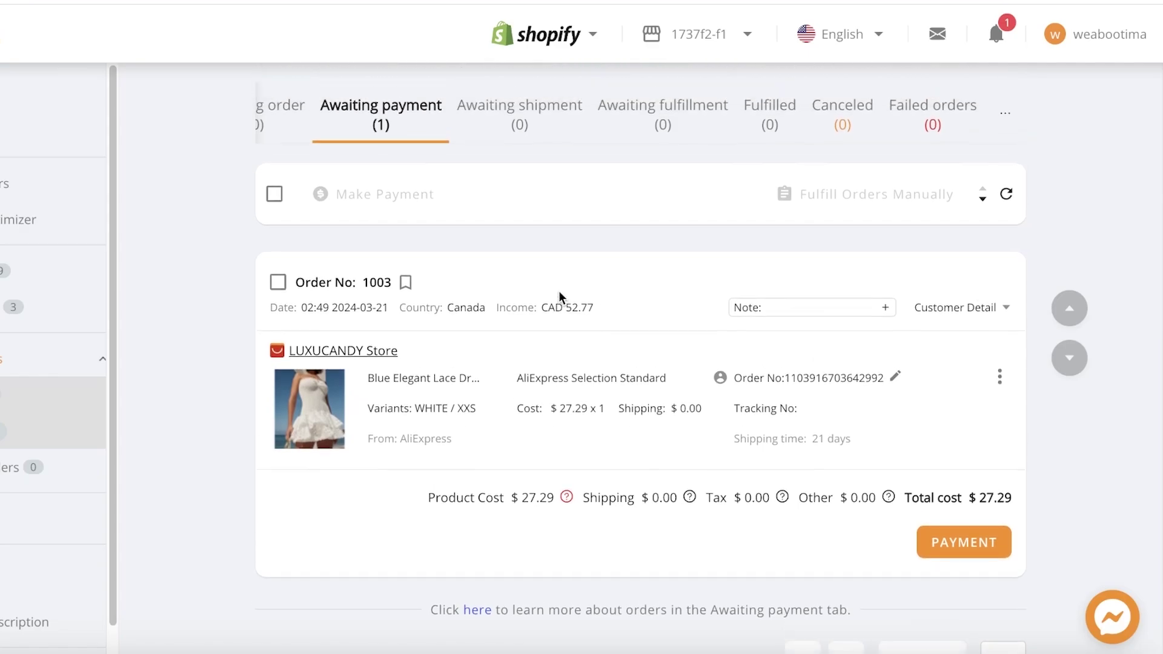
click(509, 114)
click(424, 249)
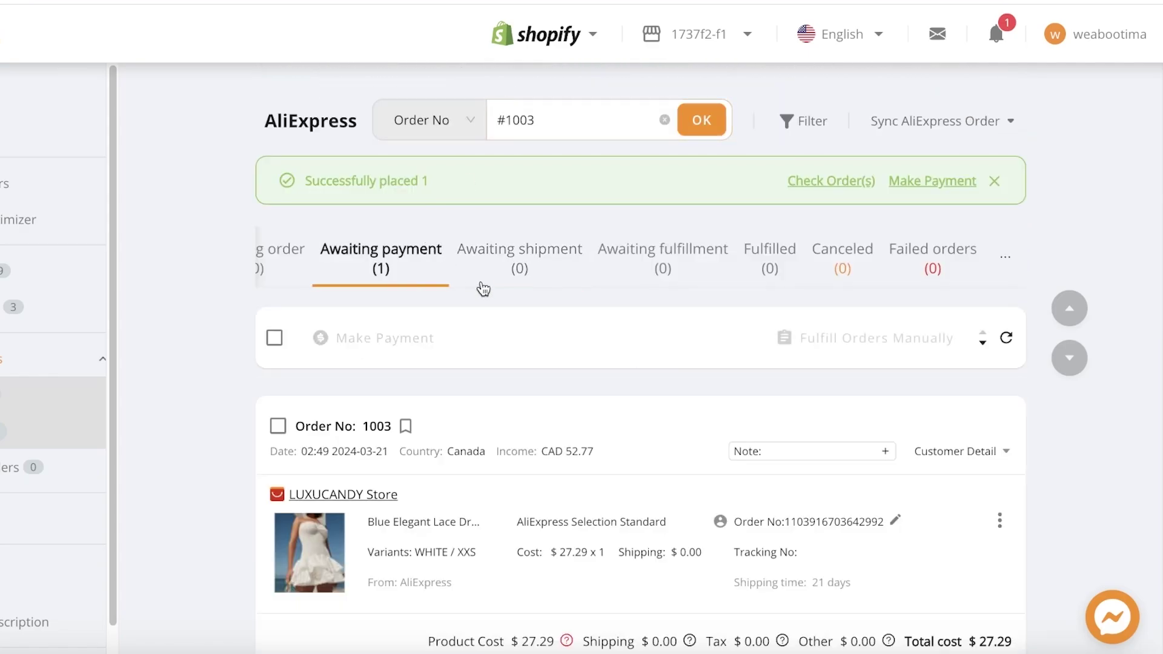
click(502, 257)
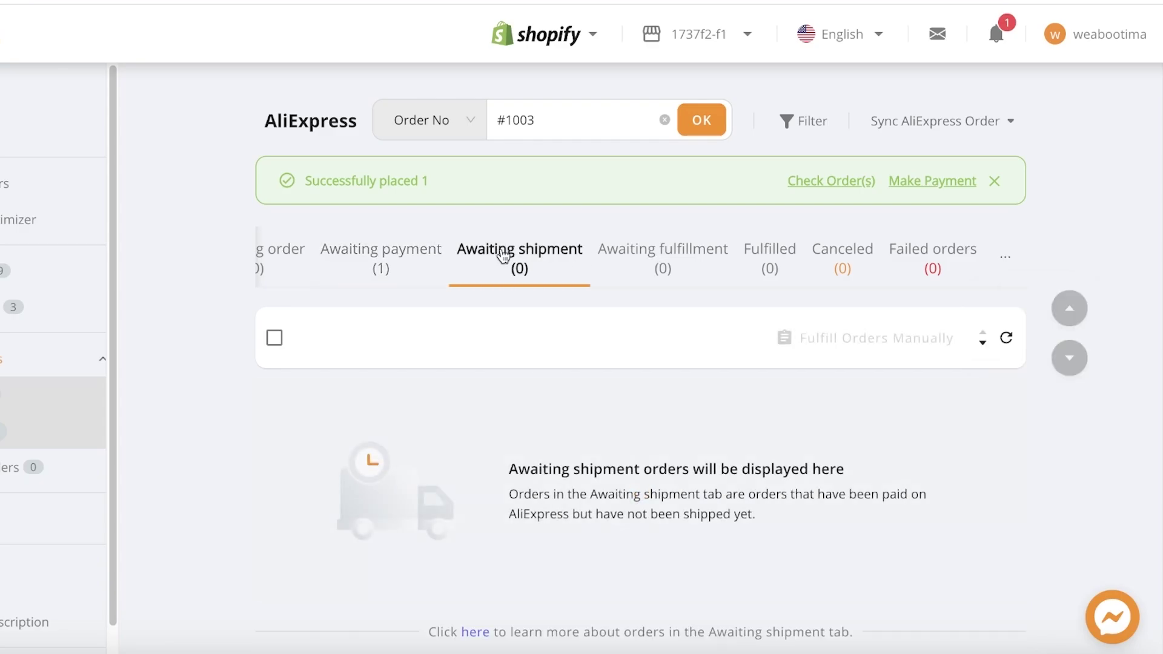
click(423, 270)
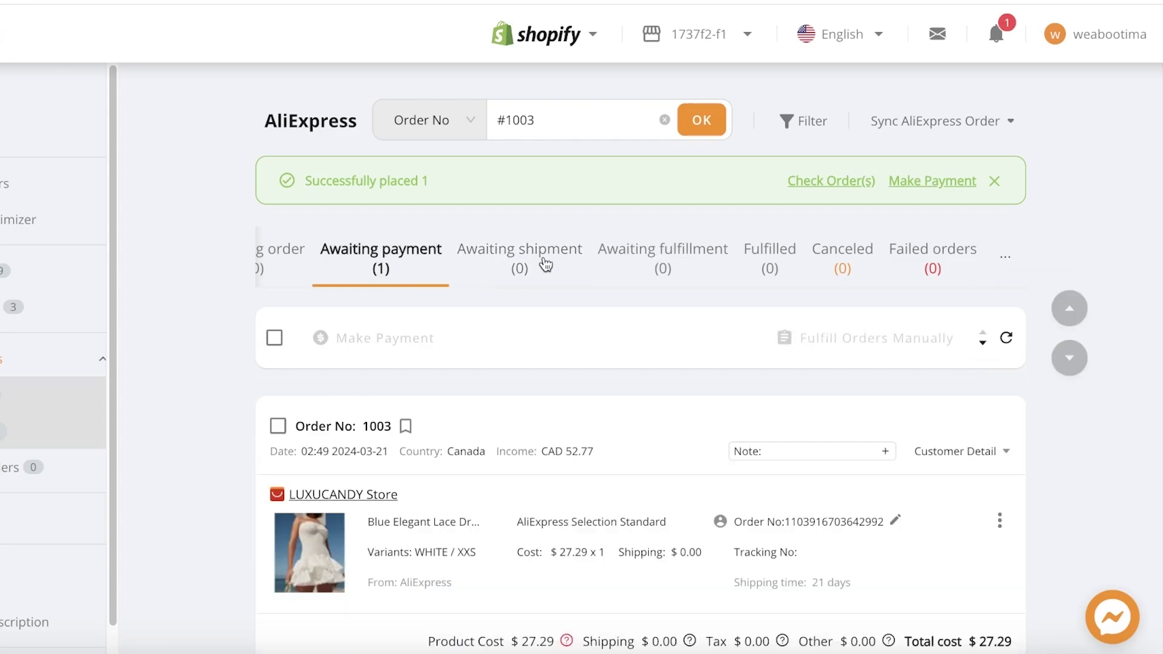
click(546, 265)
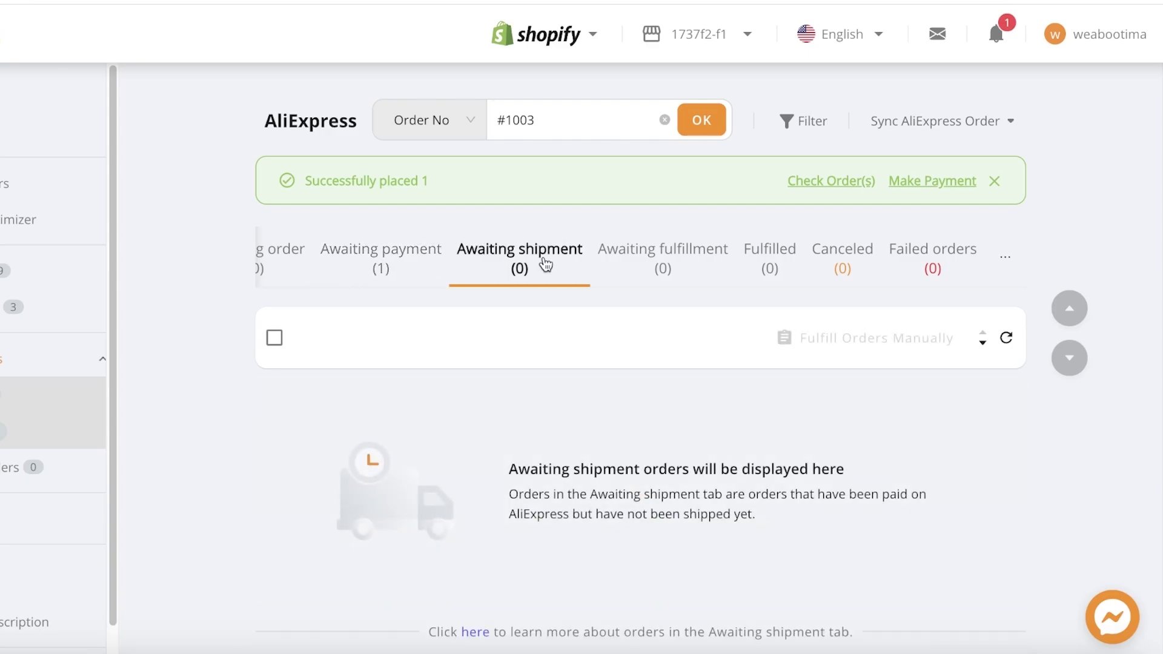
Check that the Awaiting fulfillment and Fulfilled order lists are empty
click(704, 263)
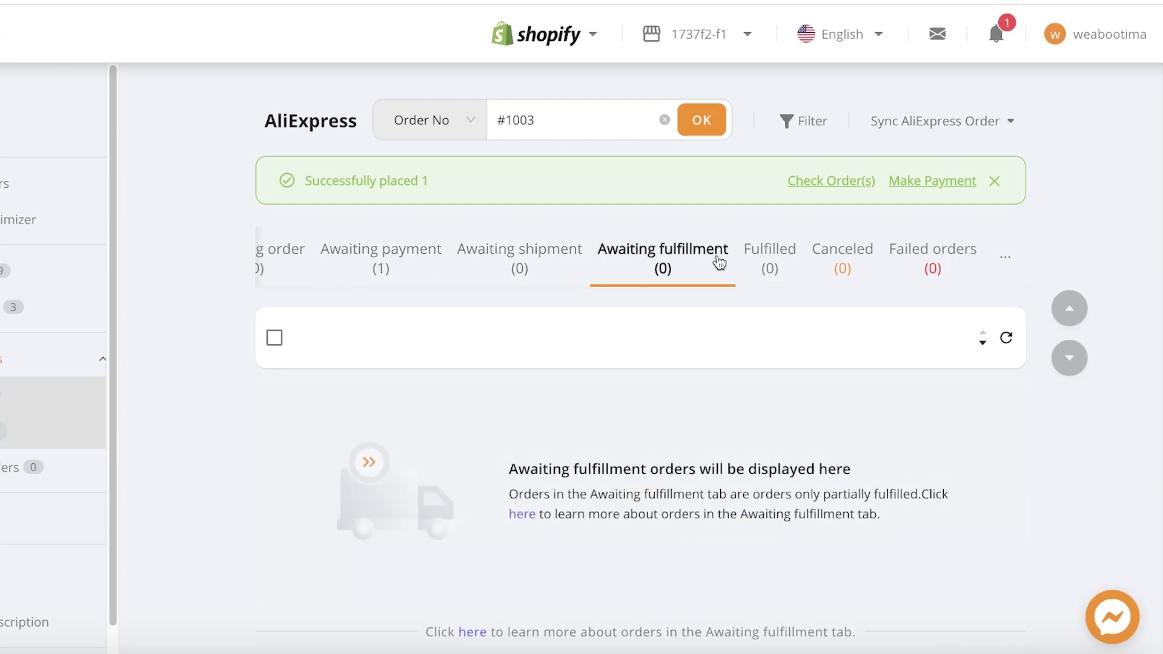
click(776, 263)
click(647, 261)
click(771, 269)
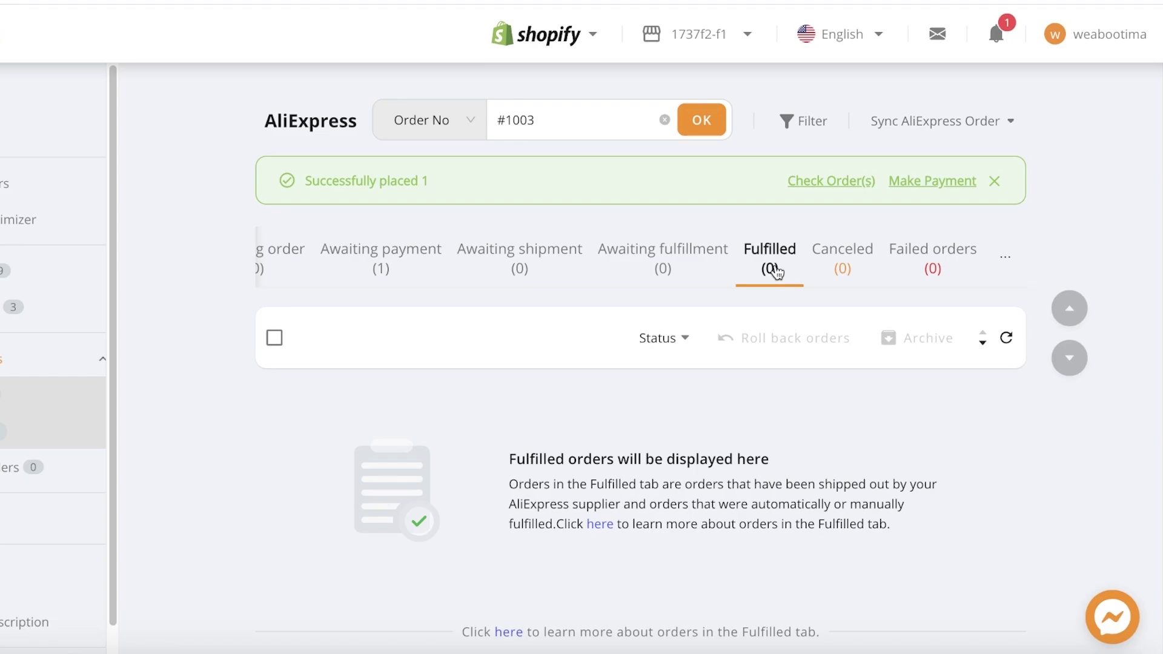
Dismiss the success notice, check Failed orders, and return to order 1003 awaiting payment
mouse_move(1023, 260)
click(852, 213)
click(952, 200)
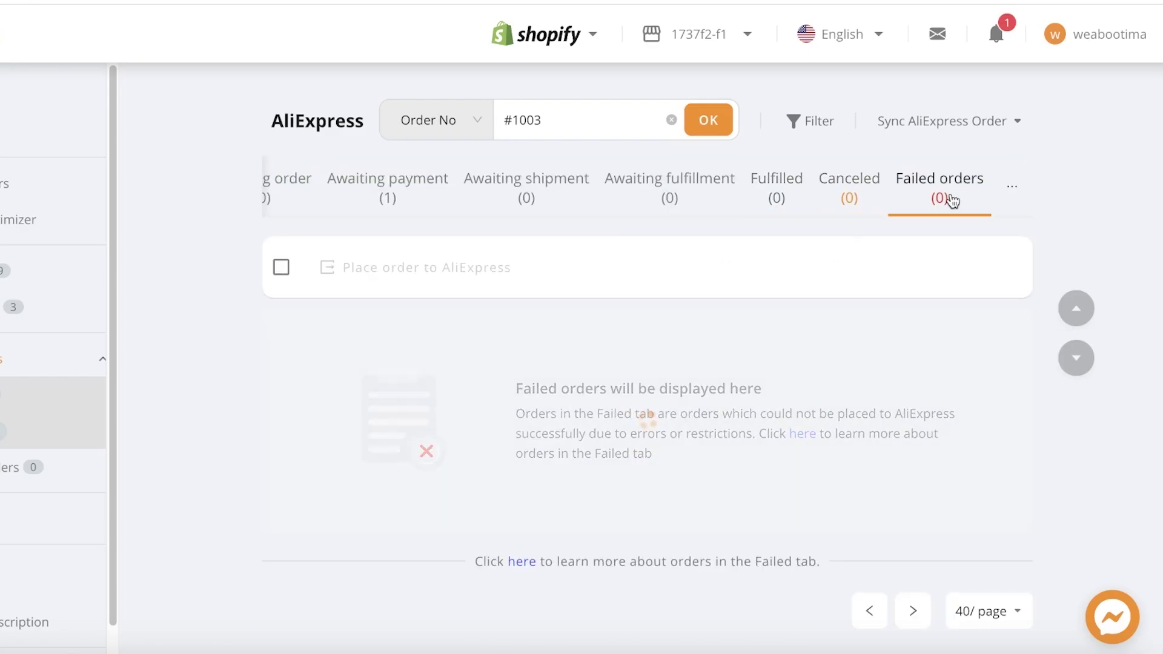
click(385, 200)
scroll(418, 236, down, 1)
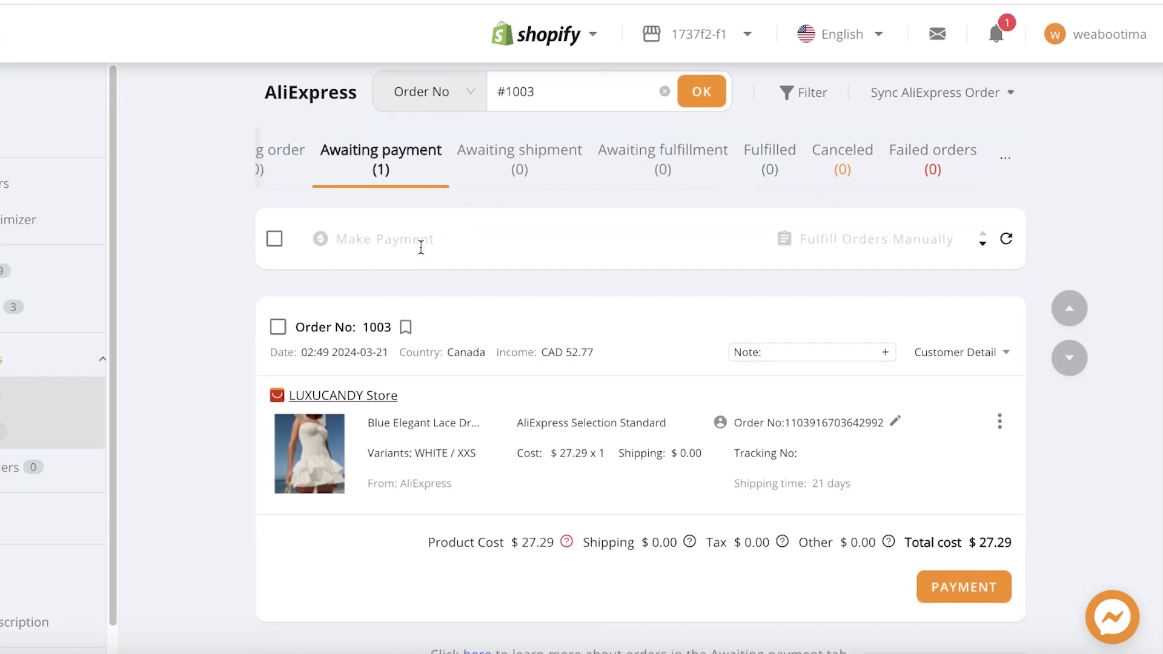
scroll(559, 271, down, 1)
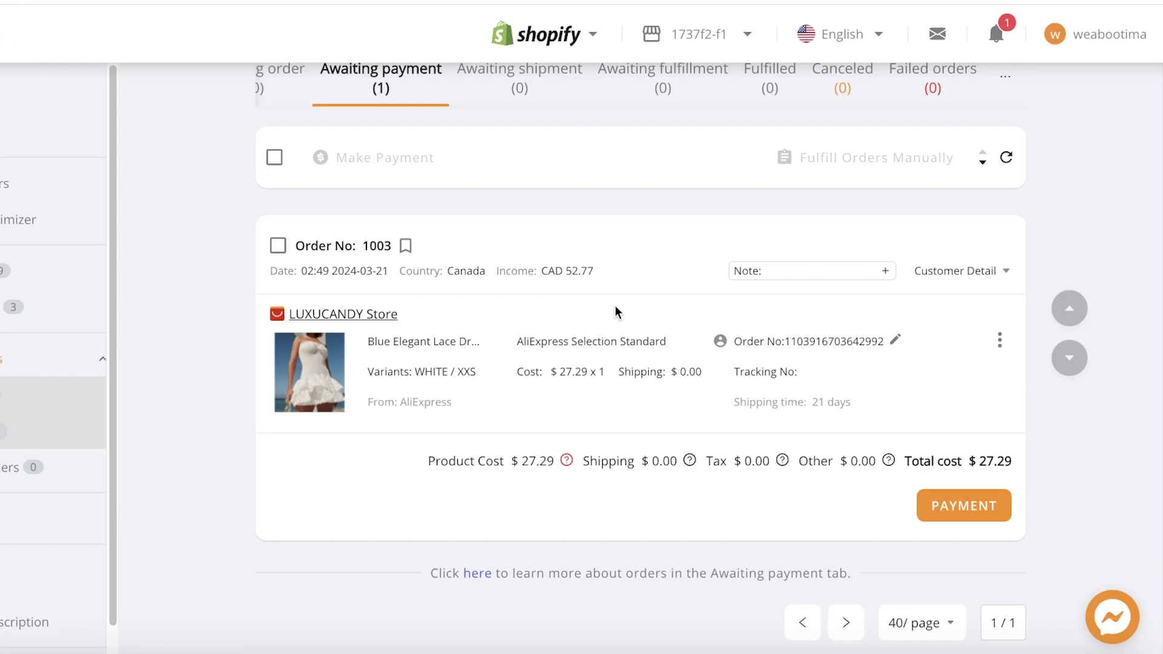
Check the store selector and Awaiting order list, then return to order 1003 under Awaiting payment
click(697, 34)
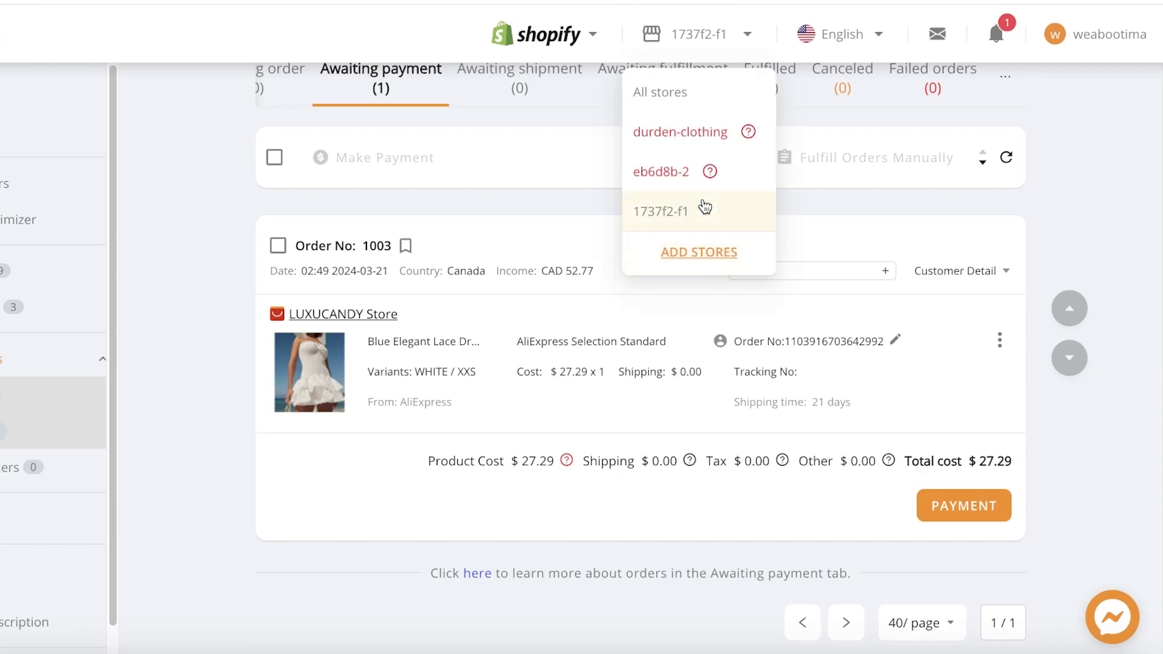
click(581, 284)
scroll(569, 286, up, 1)
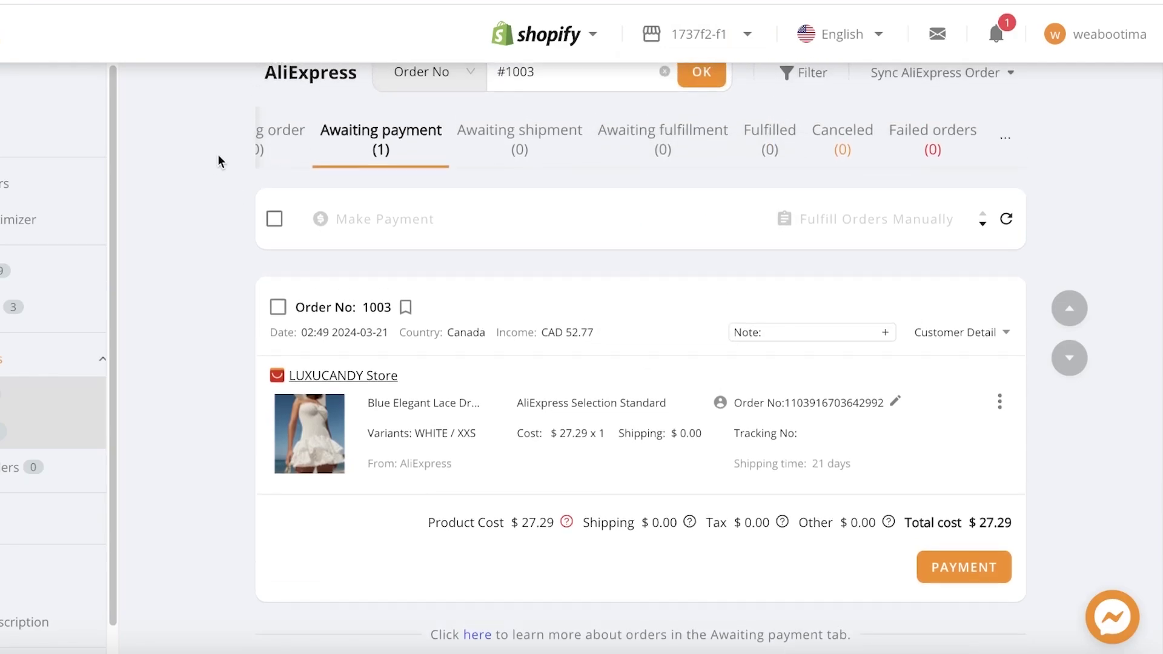
click(286, 150)
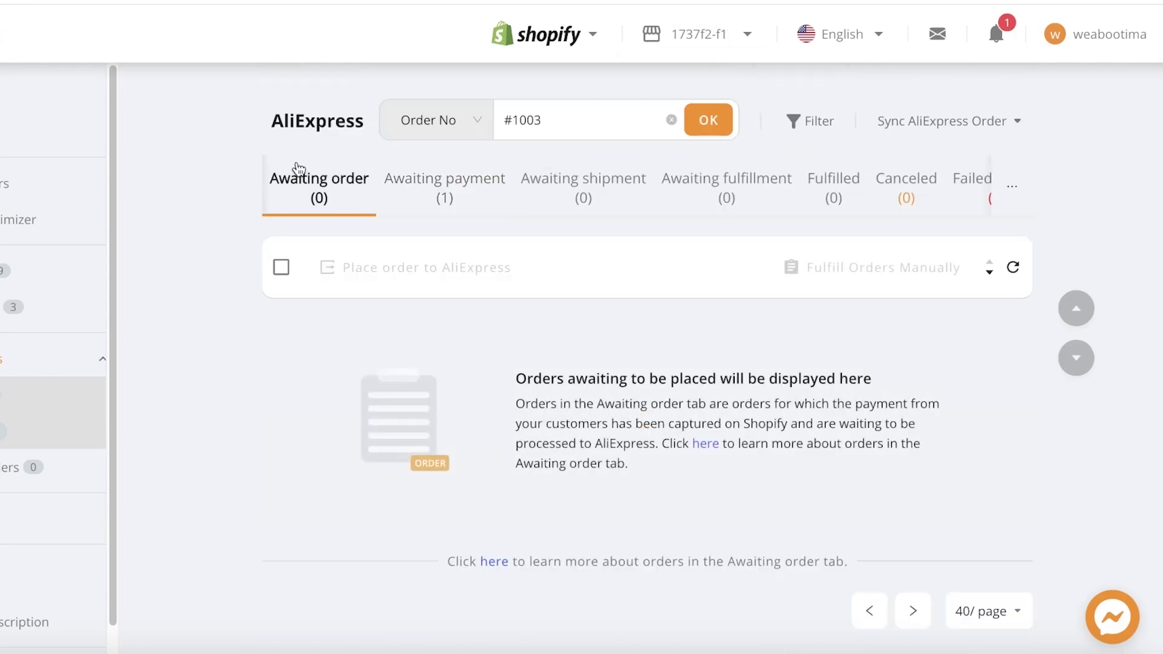
click(492, 188)
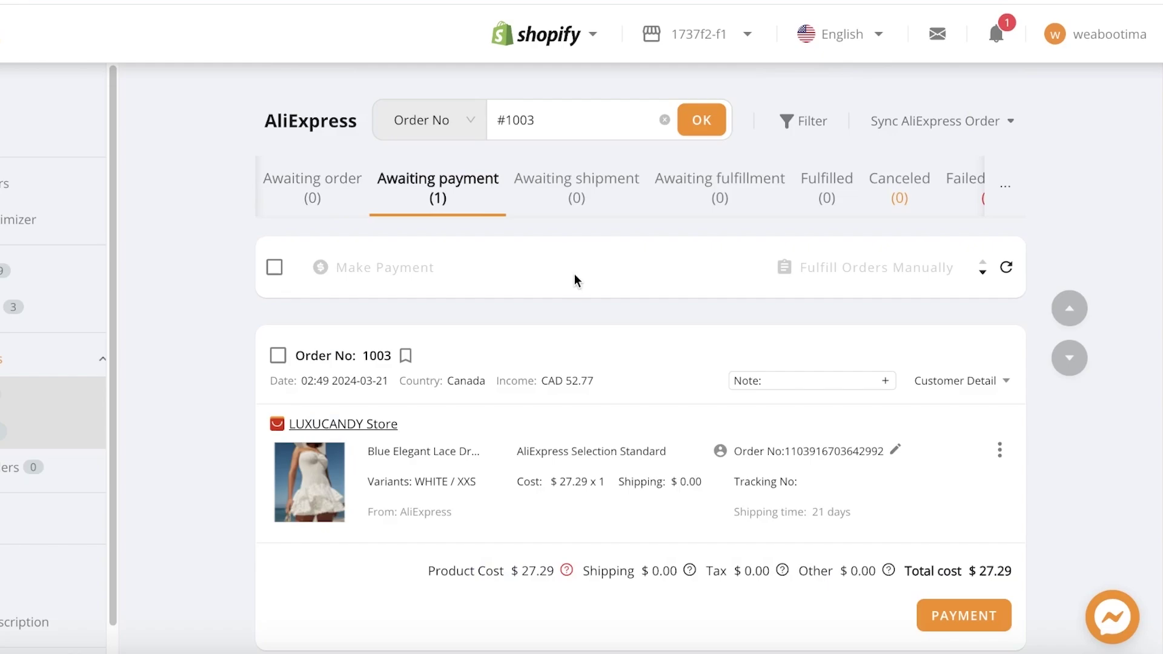
Open order 1003's Action menu and expand its Customer Detail section
click(1000, 450)
scroll(297, 363, down, 1)
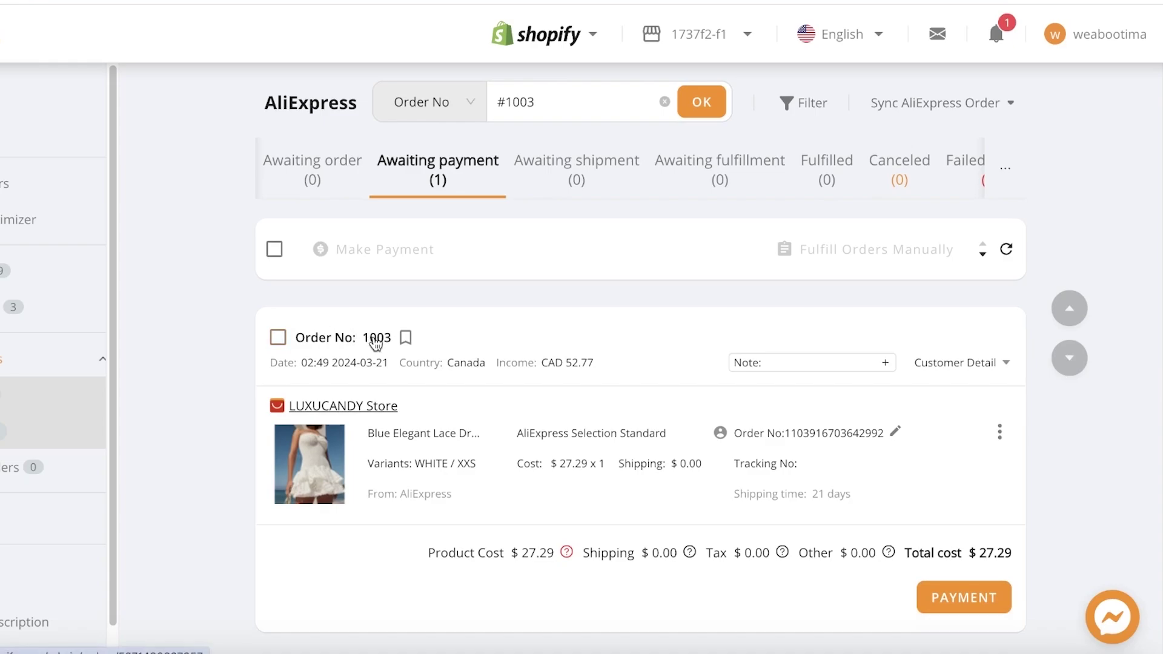
mouse_move(397, 342)
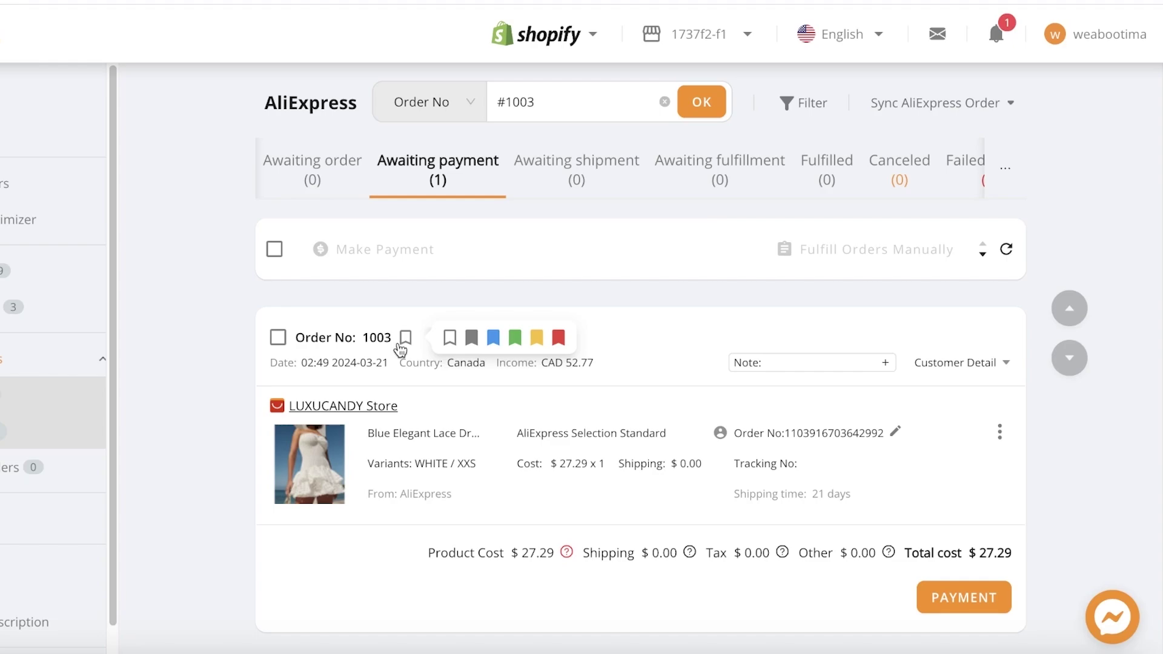
click(963, 362)
scroll(966, 340, down, 3)
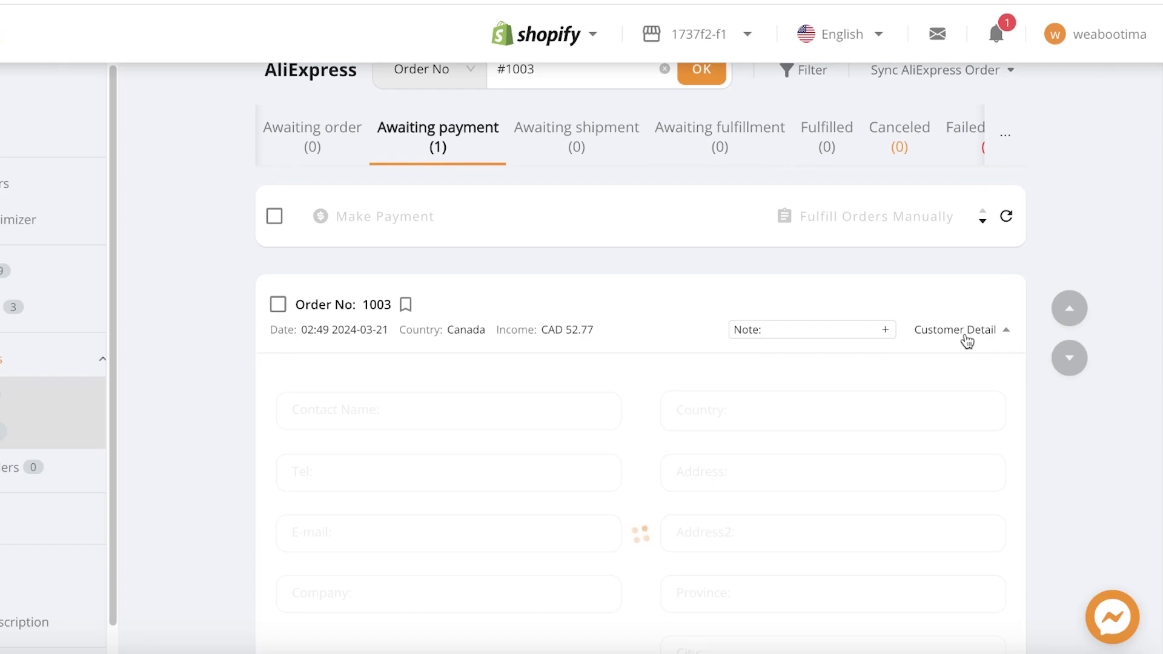
scroll(965, 338, down, 2)
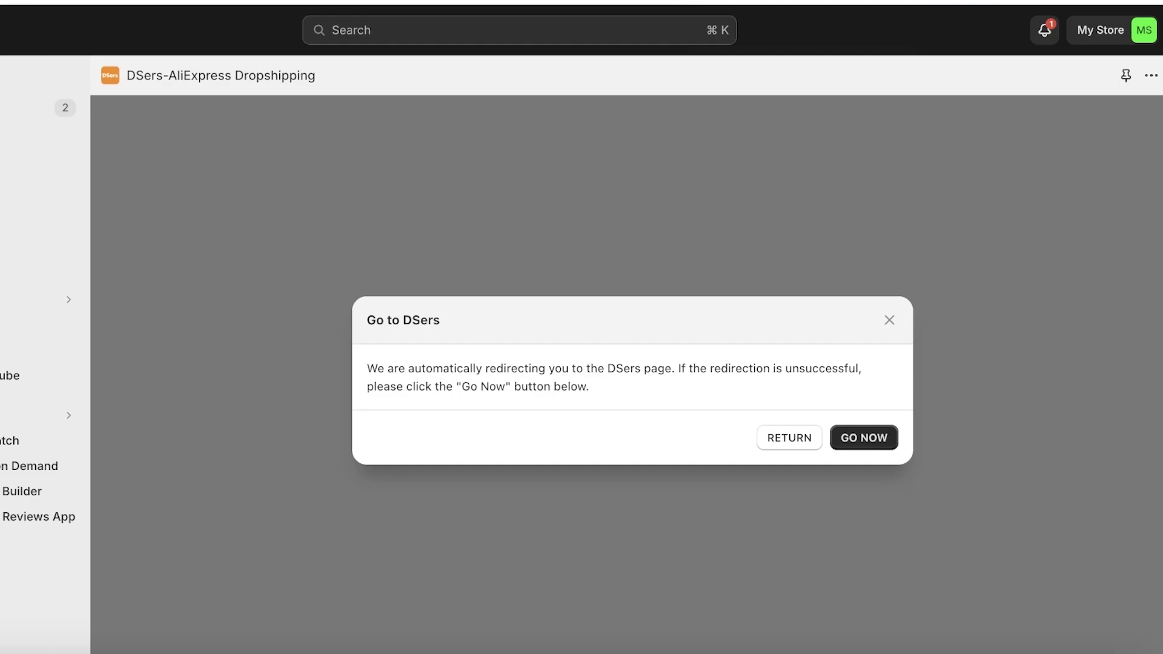
Dismiss the DSers redirect notice and cancel the fulfillment request on order #1003
click(889, 320)
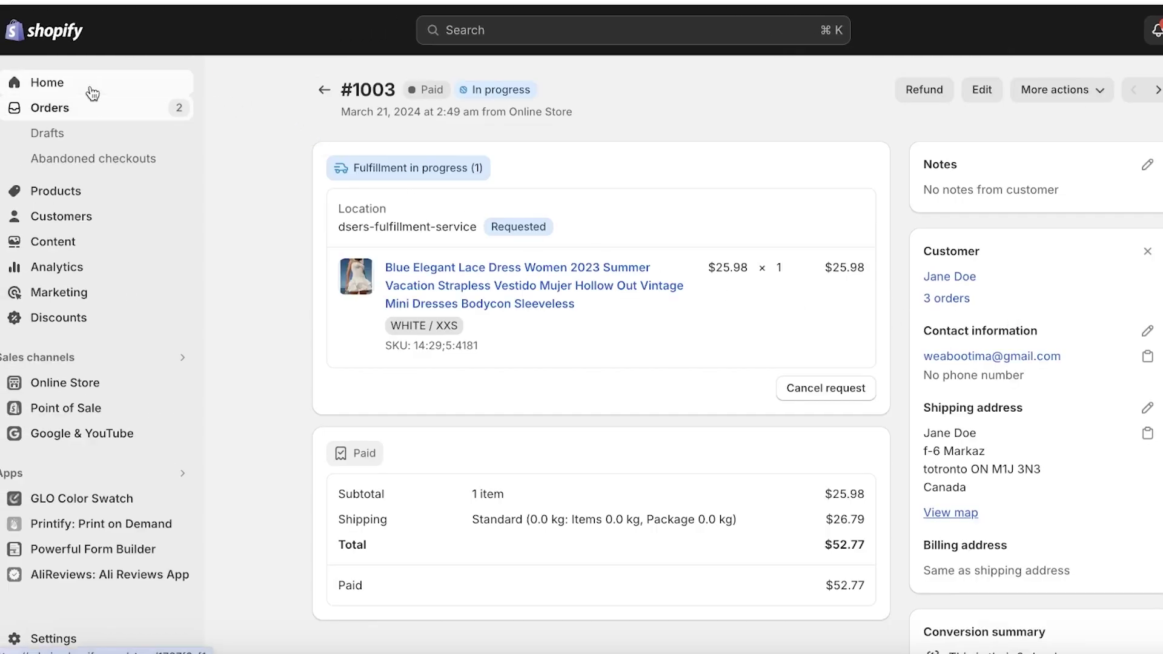
click(91, 88)
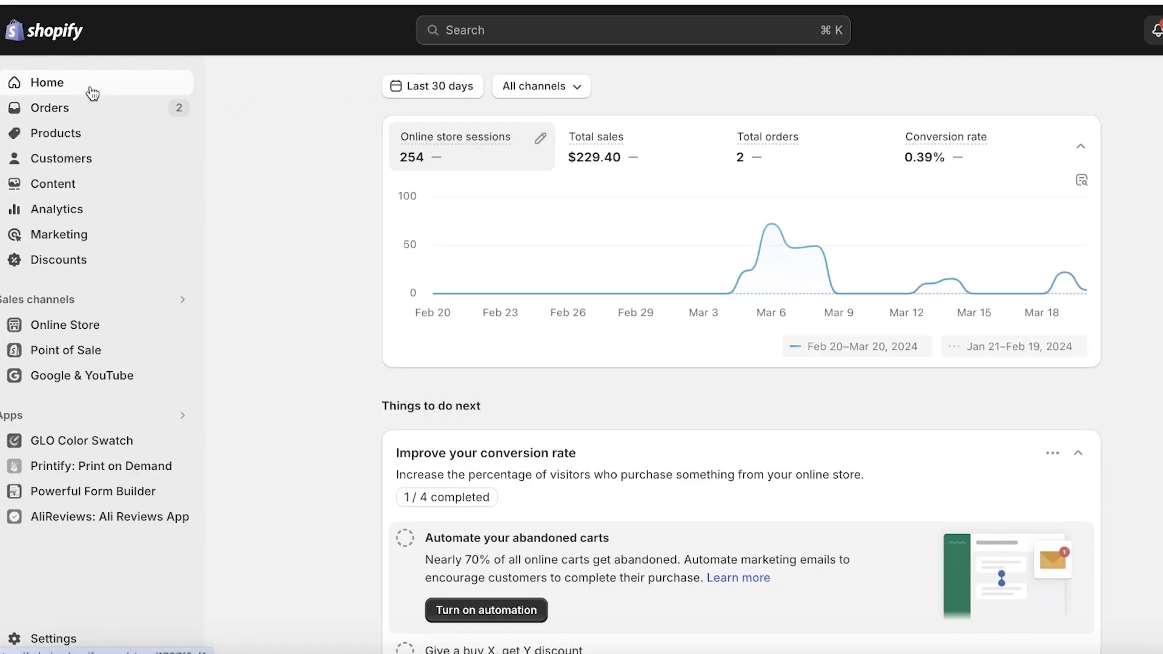
click(74, 117)
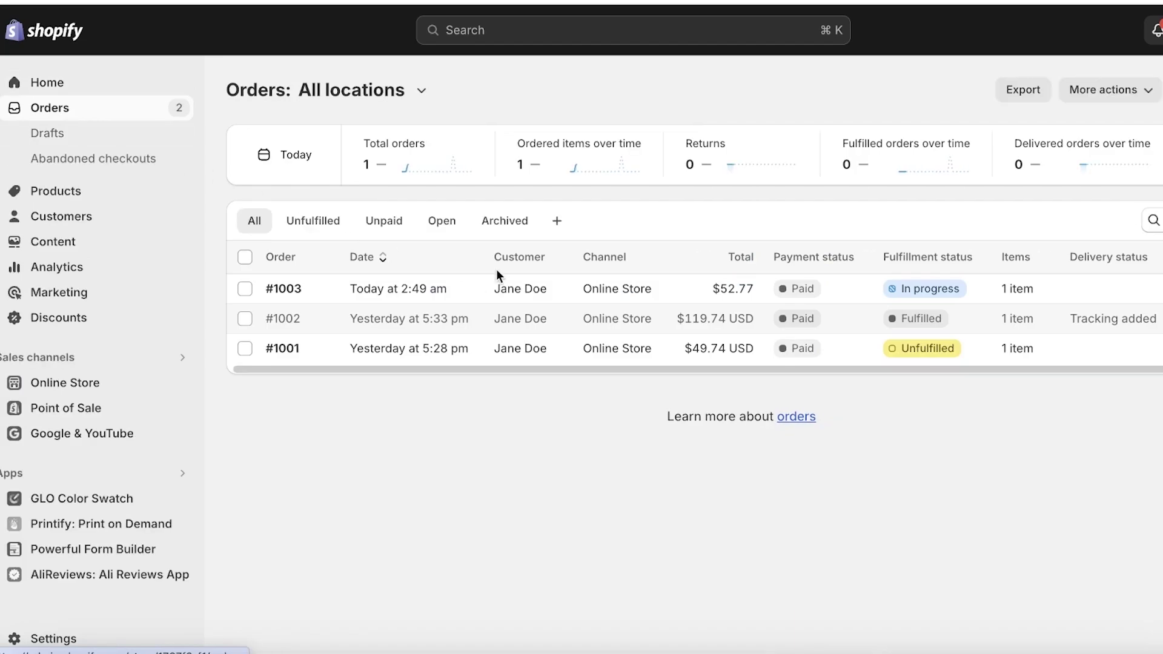
click(369, 289)
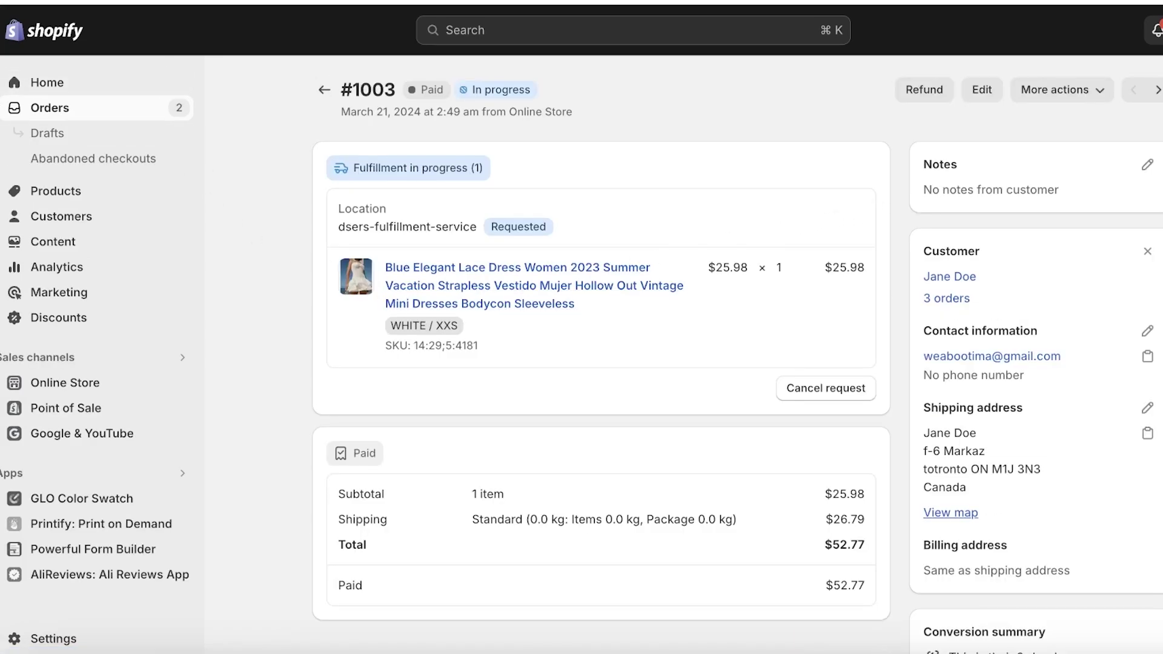
click(807, 393)
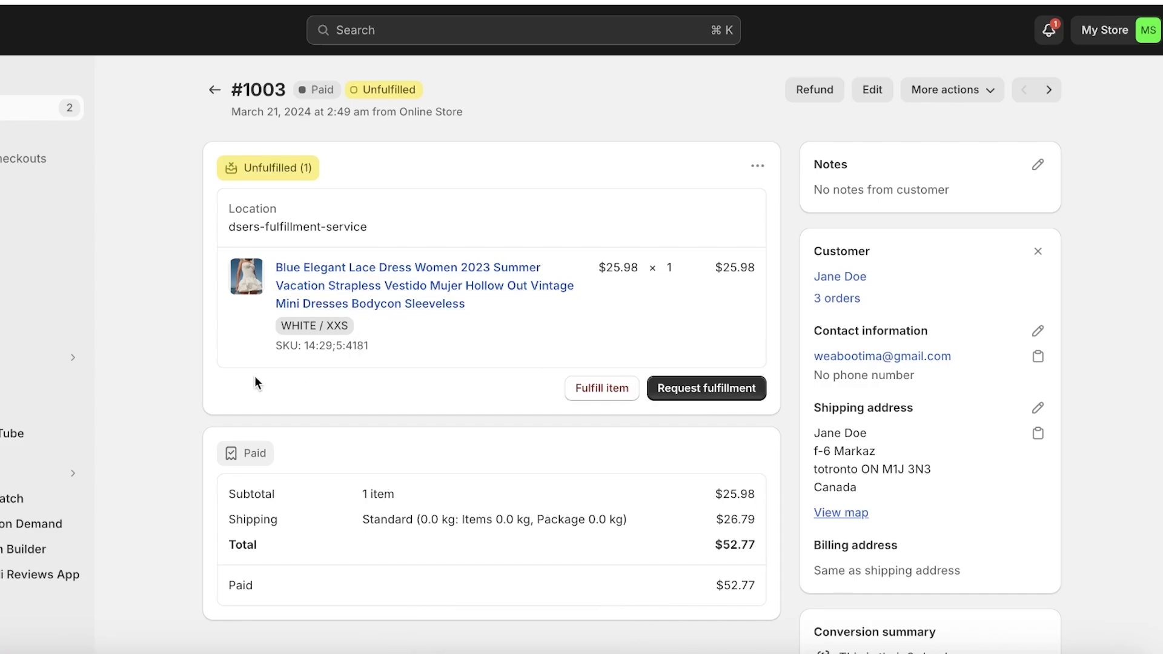
scroll(291, 364, down, 2)
Open order #1001 and begin fulfilling its Cat Car Toy item
click(24, 108)
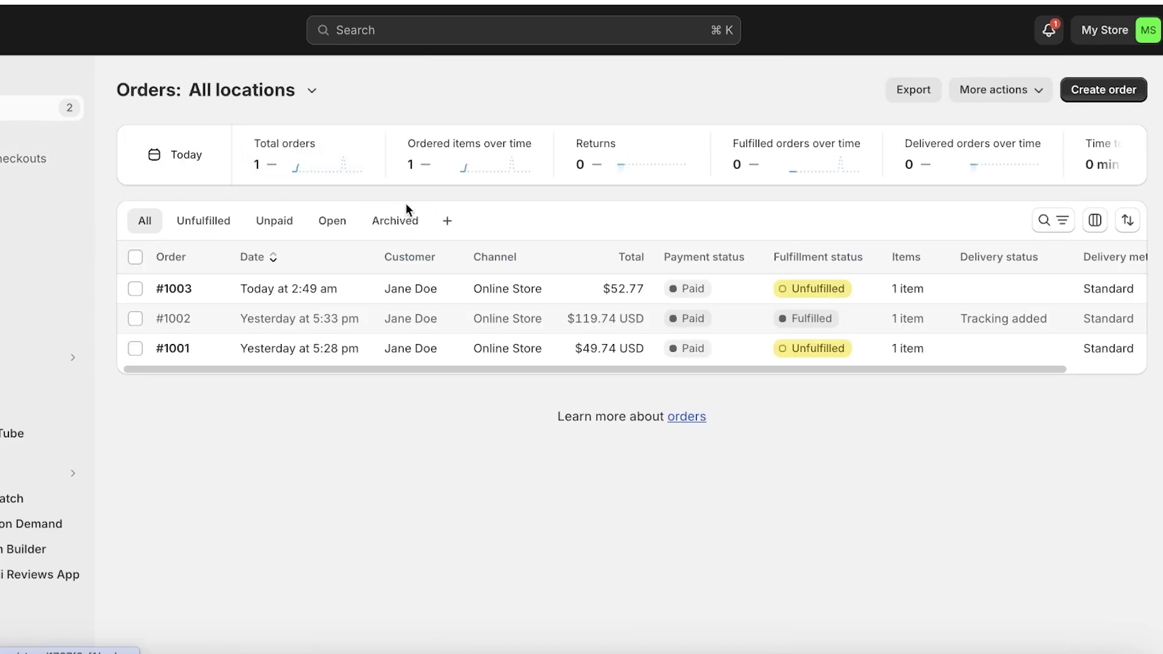
click(289, 350)
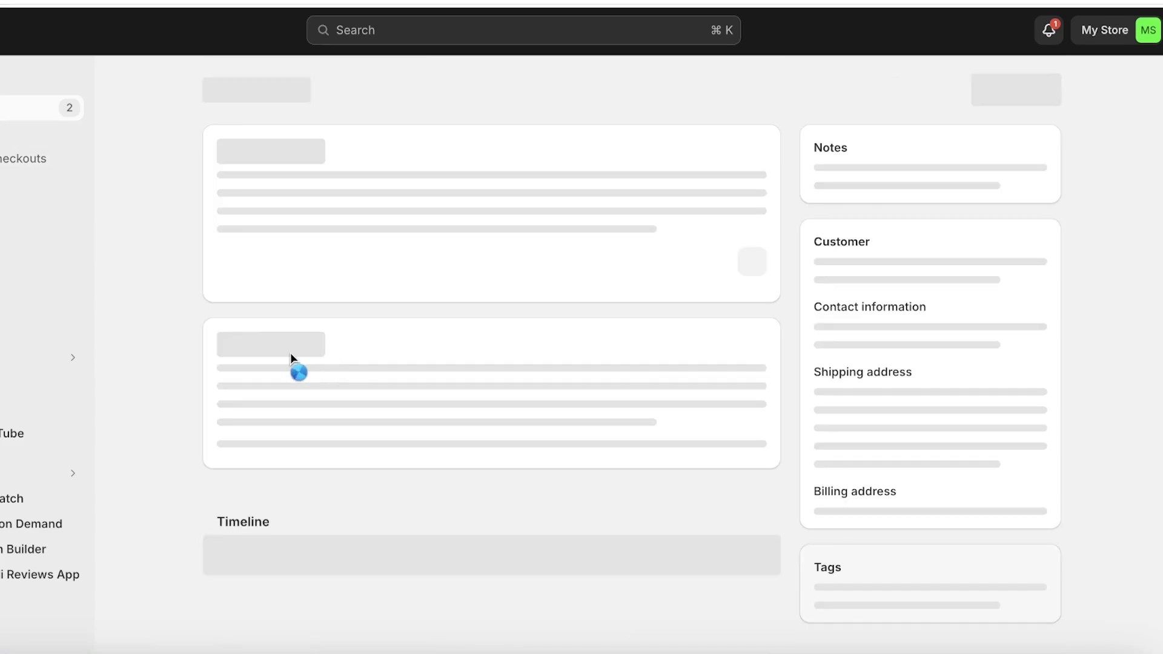
click(721, 349)
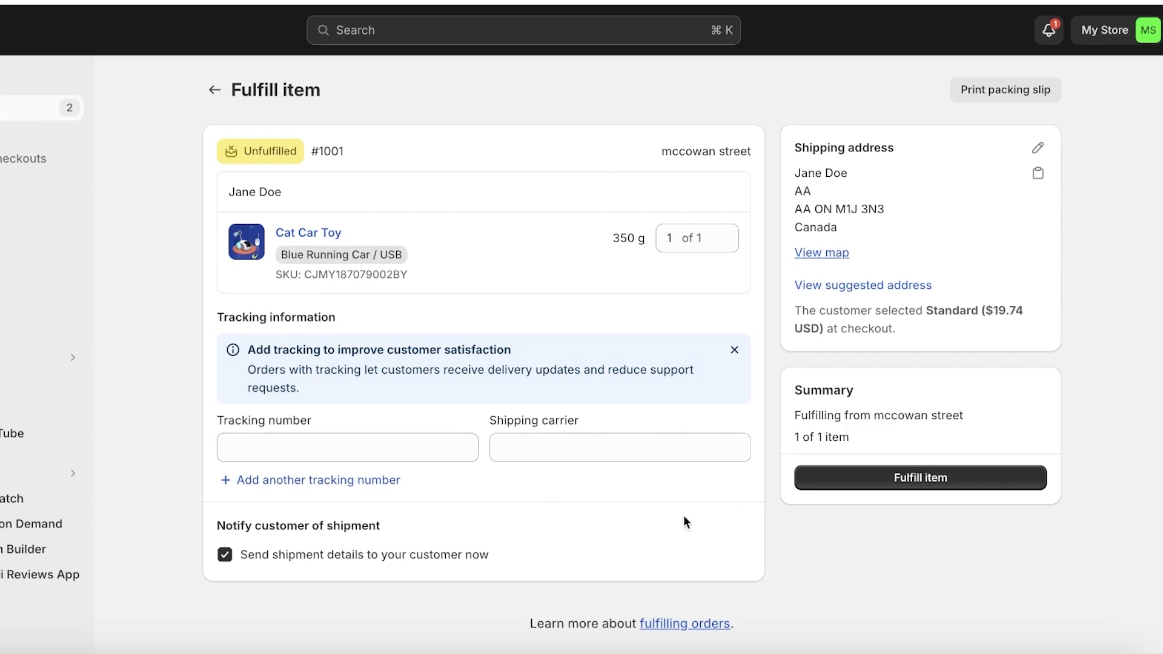
Print the packing slip PDF for order #1001, close it, and go back to Home
click(970, 92)
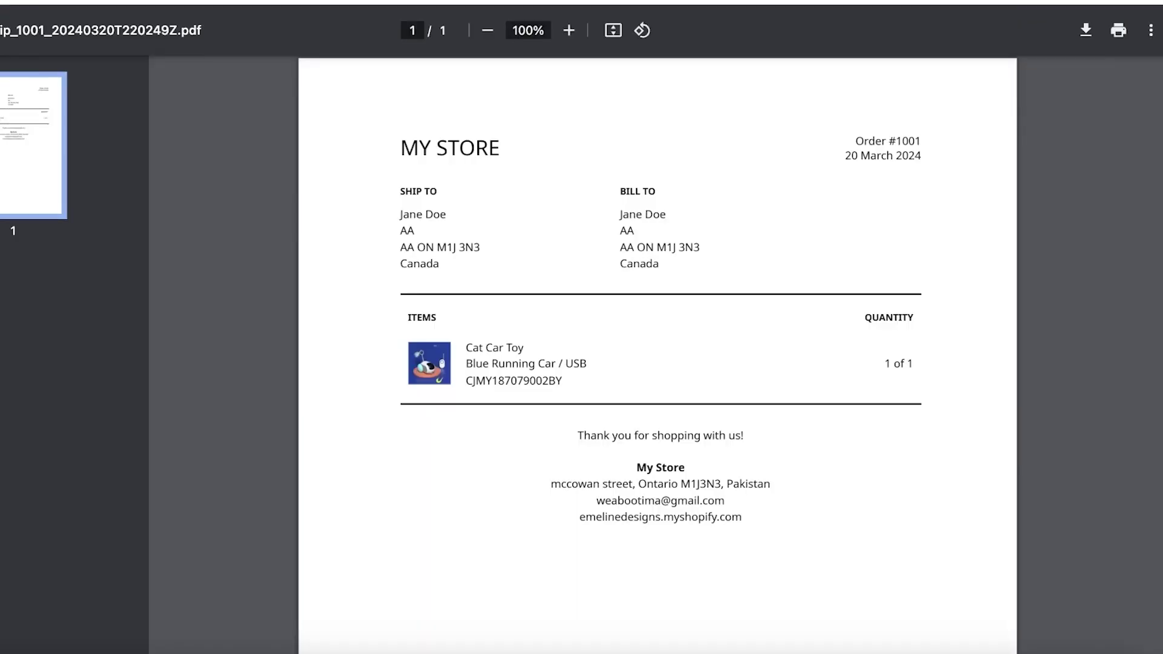
key(ctrl+w)
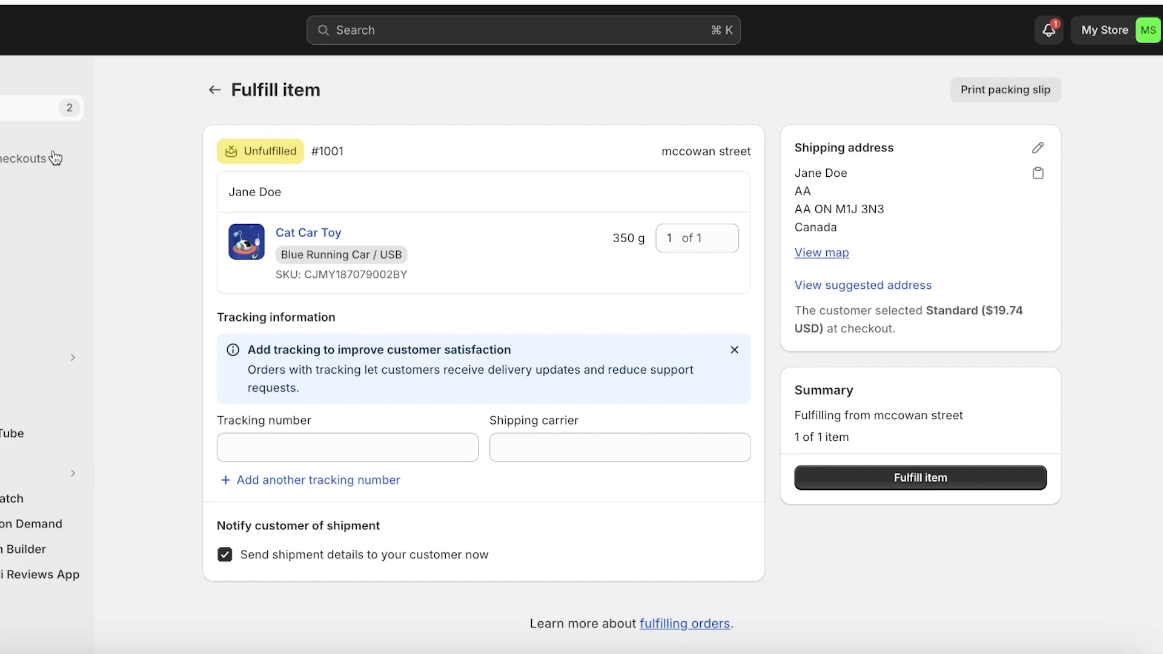
click(8, 85)
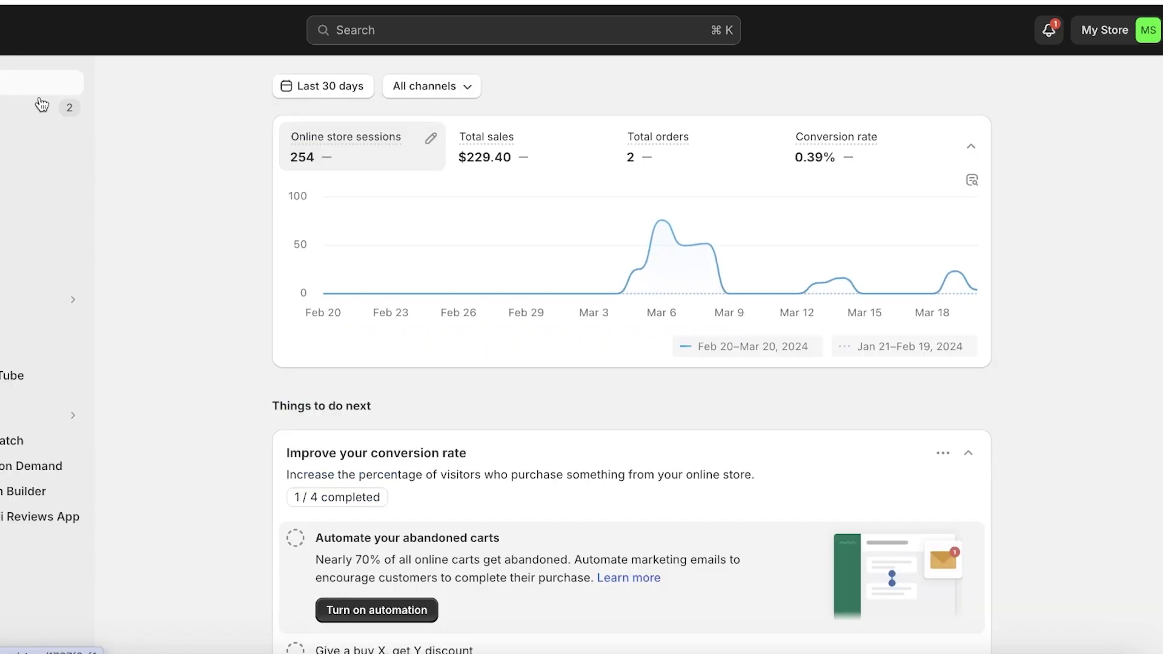
mouse_move(664, 206)
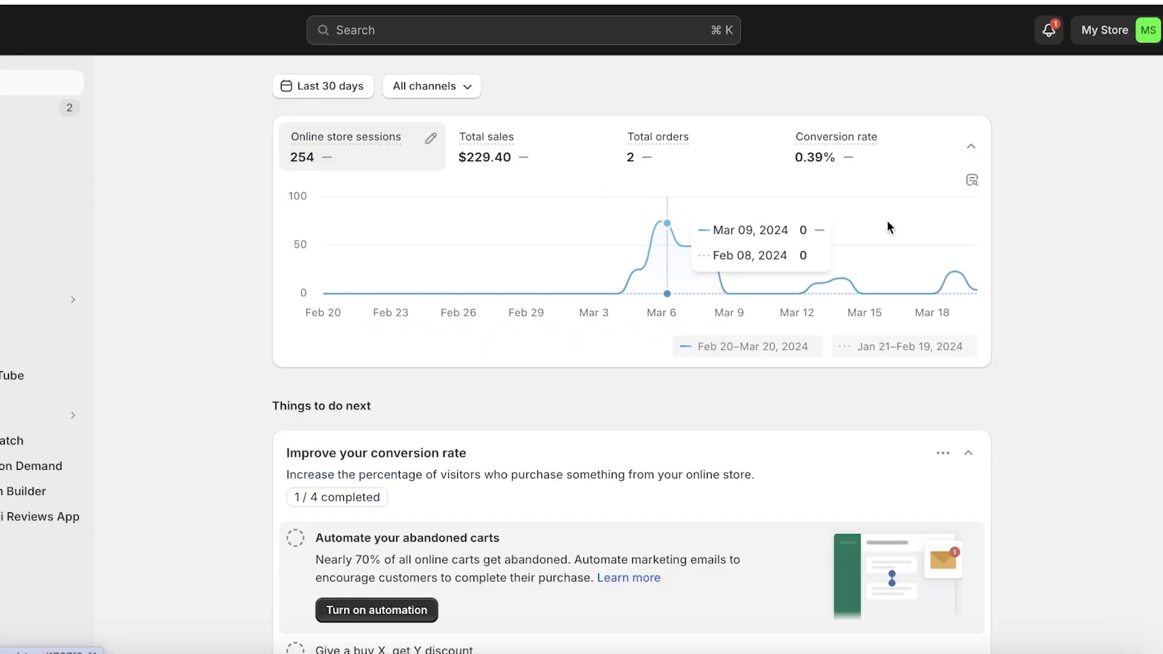